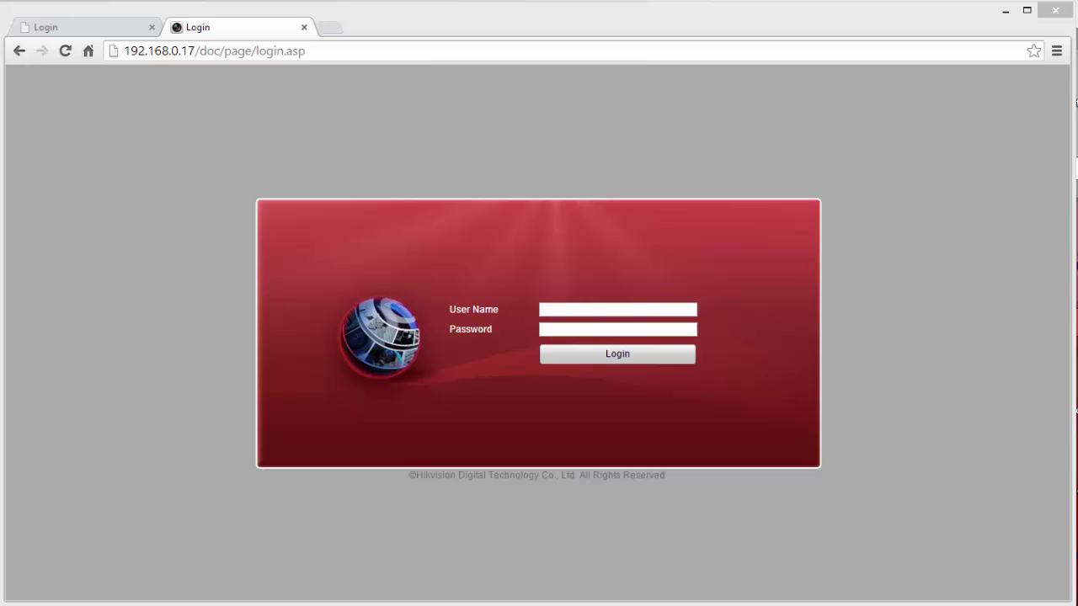
- Log in to the Hikvision NVR web interface with the NVR user name and password
{"action": "left_click", "coordinate": [576, 309]}
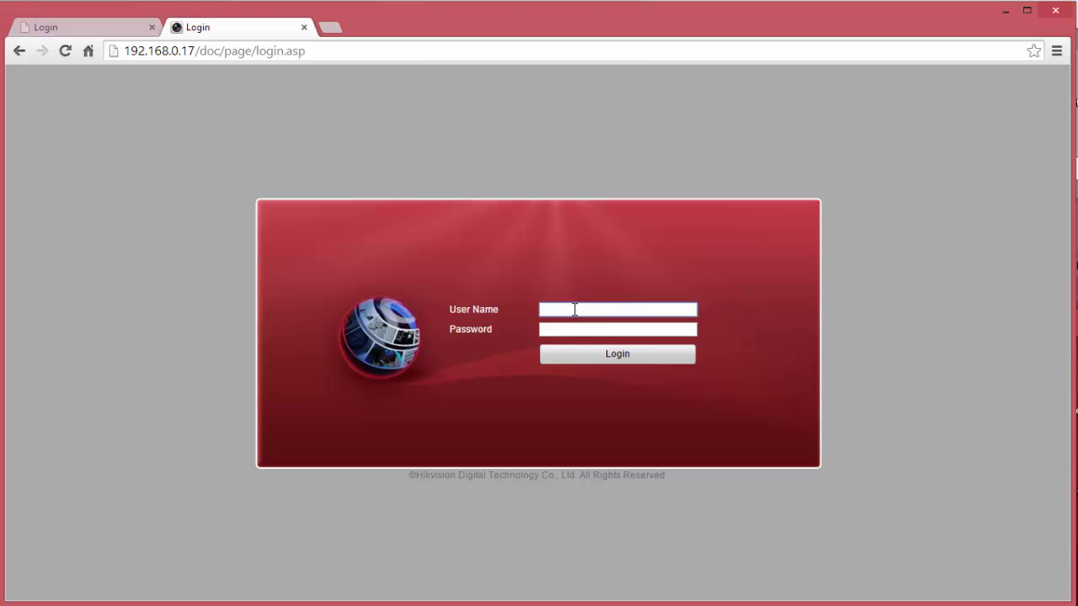
{"action": "type", "text": "admin"}
{"action": "key", "text": "Tab"}
{"action": "type", "text": "12345"}
{"action": "key", "text": "Return"}
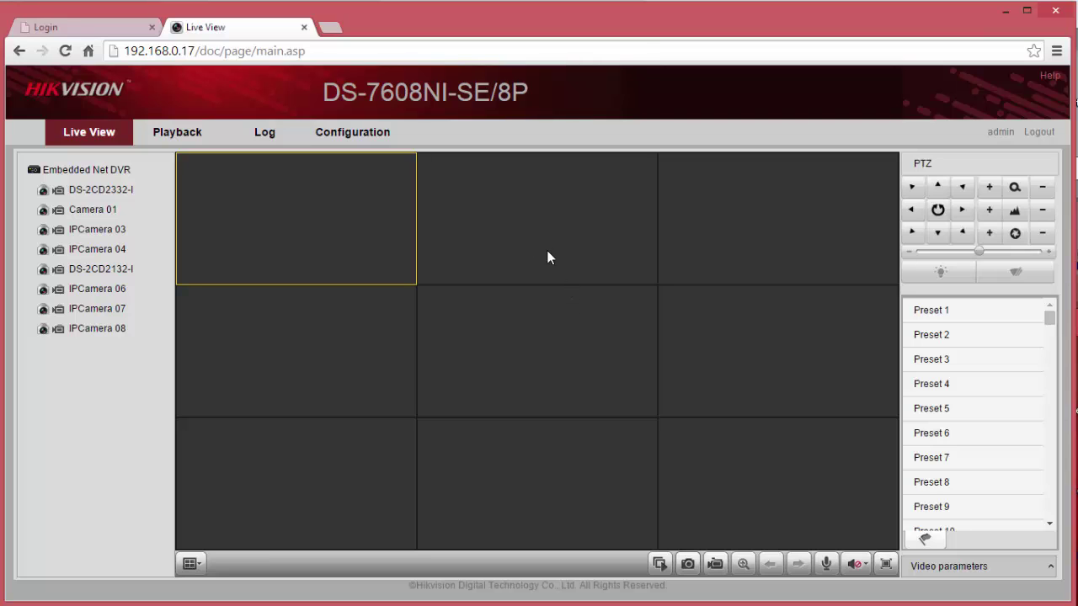
- Open Configuration > Network Settings > Port to show the NVR port numbers
{"action": "left_click", "coordinate": [351, 135]}
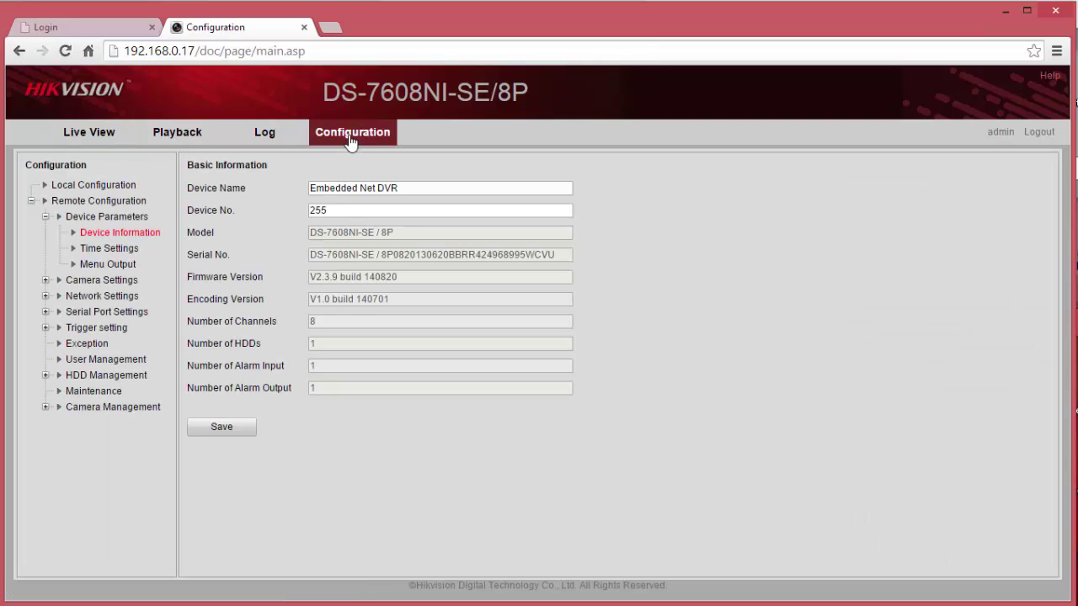
{"action": "left_click", "coordinate": [45, 297]}
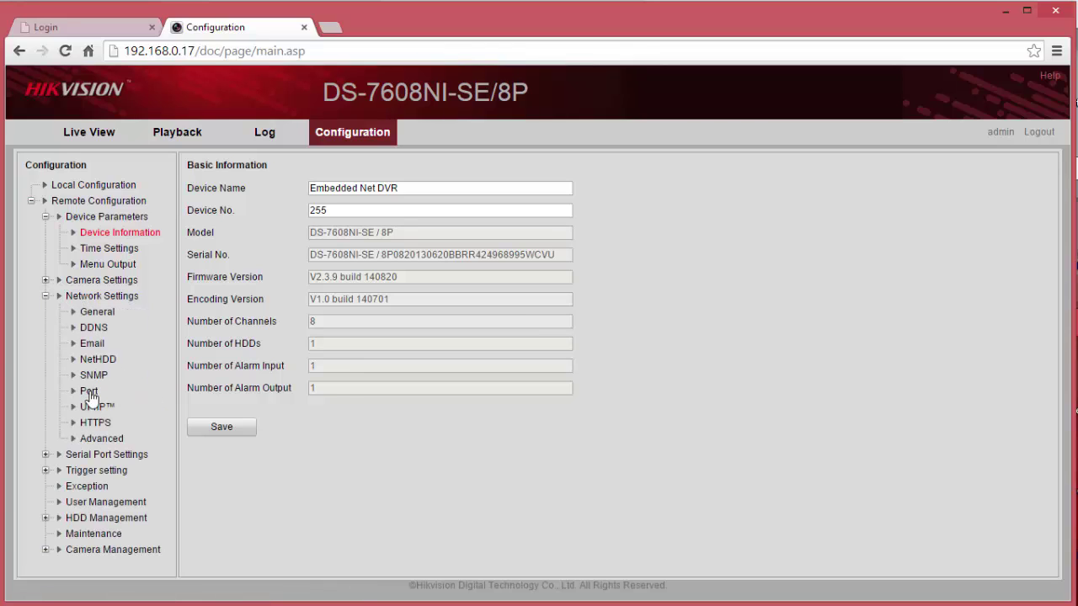
{"action": "left_click", "coordinate": [89, 393]}
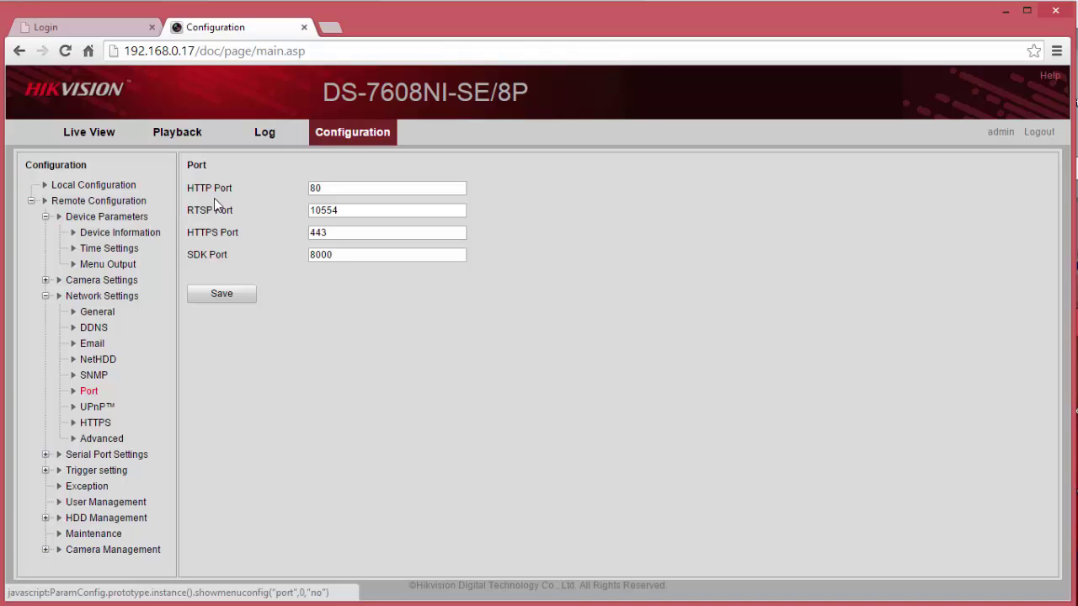
- Note the HTTP 80, RTSP 10554 and SDK 8000 port values, then log out of the NVR
{"action": "left_click", "coordinate": [332, 186]}
{"action": "left_click_drag", "start_coordinate": [332, 186], "coordinate": [310, 191]}
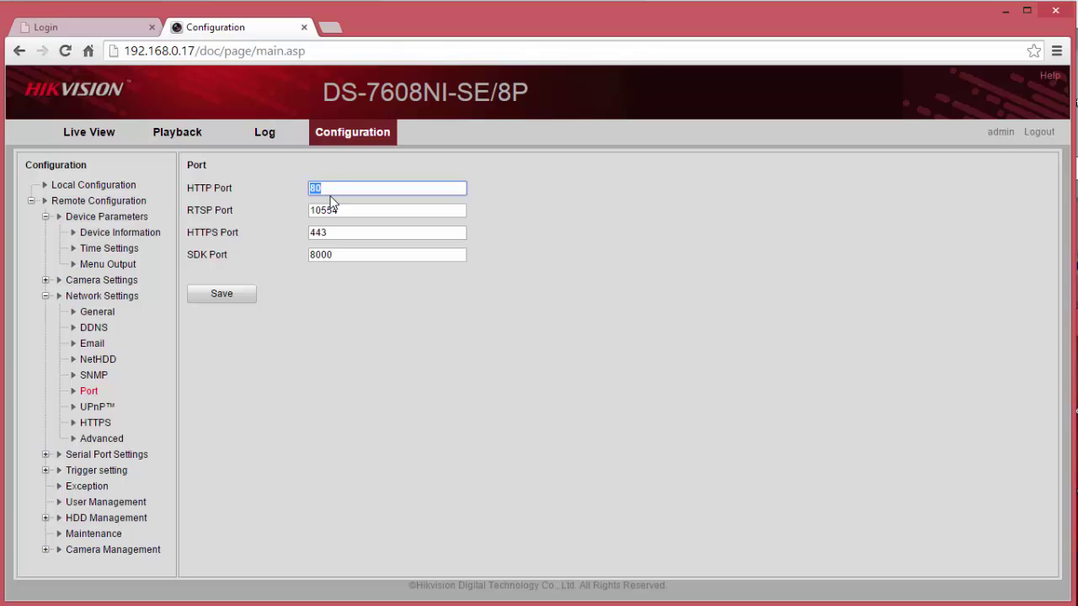
{"action": "left_click", "coordinate": [344, 208]}
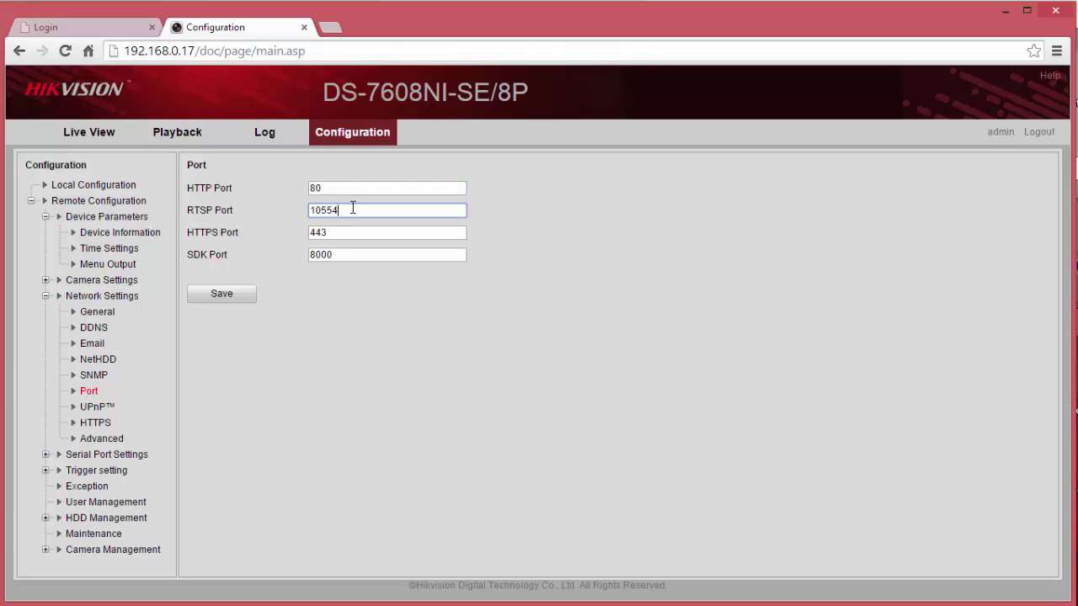
{"action": "double_click", "coordinate": [320, 207]}
{"action": "left_click", "coordinate": [345, 255]}
{"action": "left_click_drag", "start_coordinate": [345, 254], "coordinate": [303, 254]}
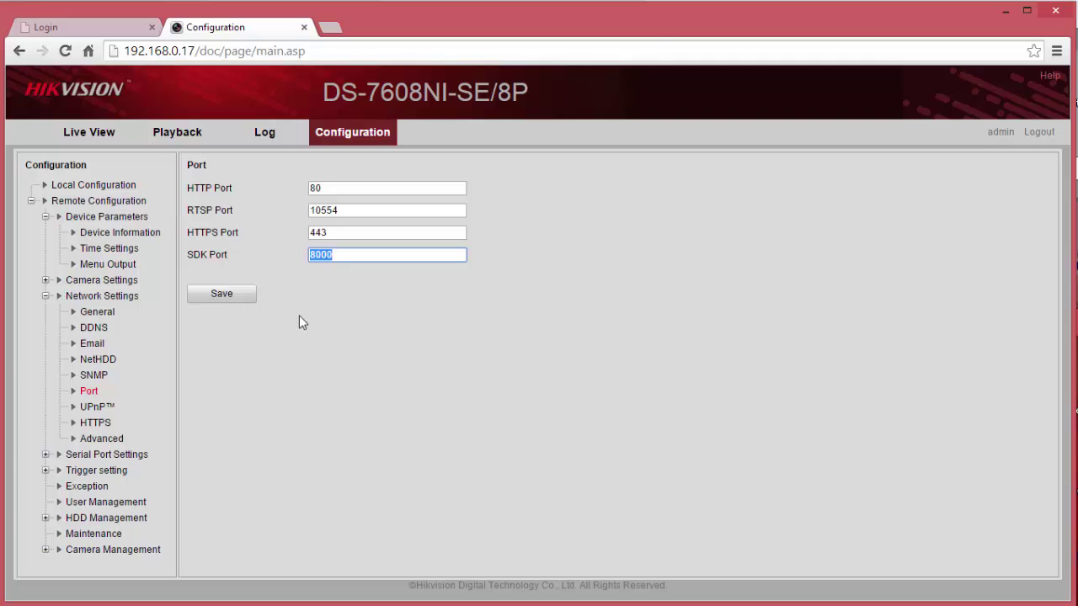
{"action": "left_click", "coordinate": [1041, 135]}
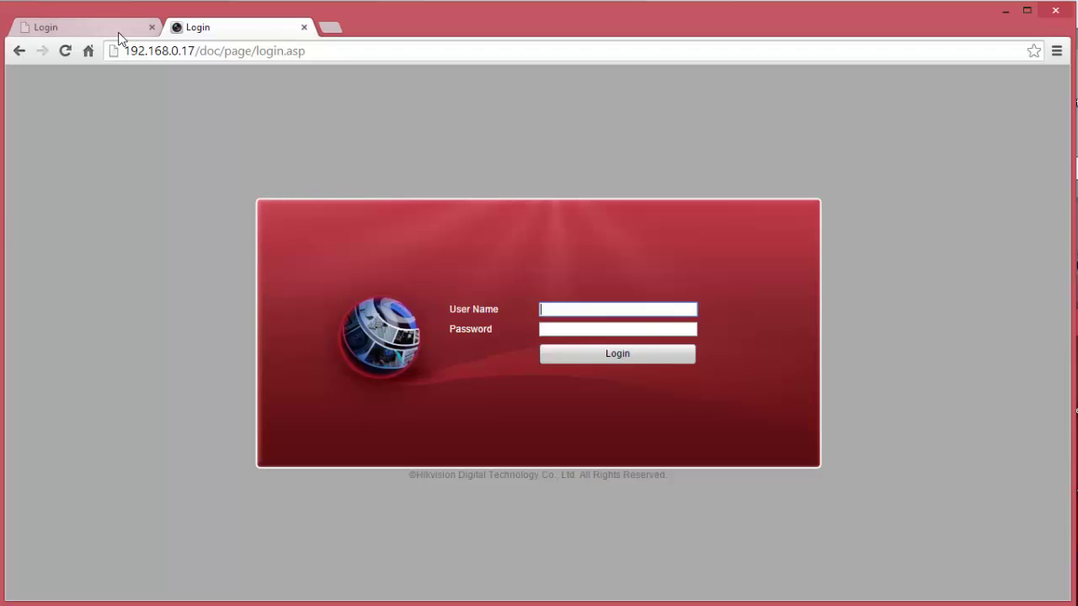
- Switch to the browser tab with the prefilled Motorola router login page at 192.168.0.1
{"action": "left_click", "coordinate": [119, 34]}
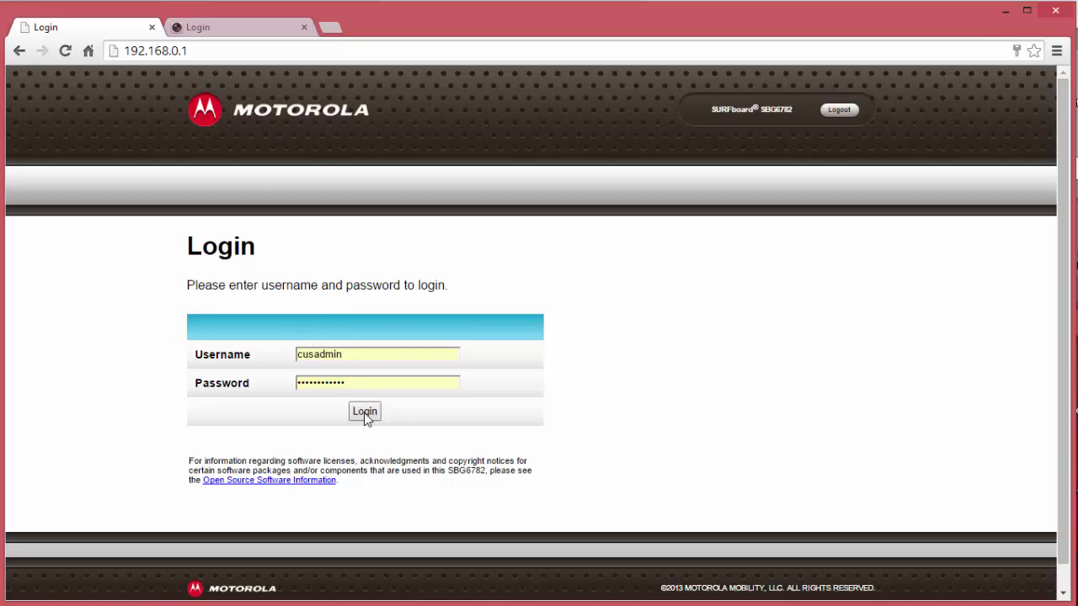
- Log in to the SBG6782 and open Advanced > Port Forwarding
{"action": "left_click", "coordinate": [366, 413]}
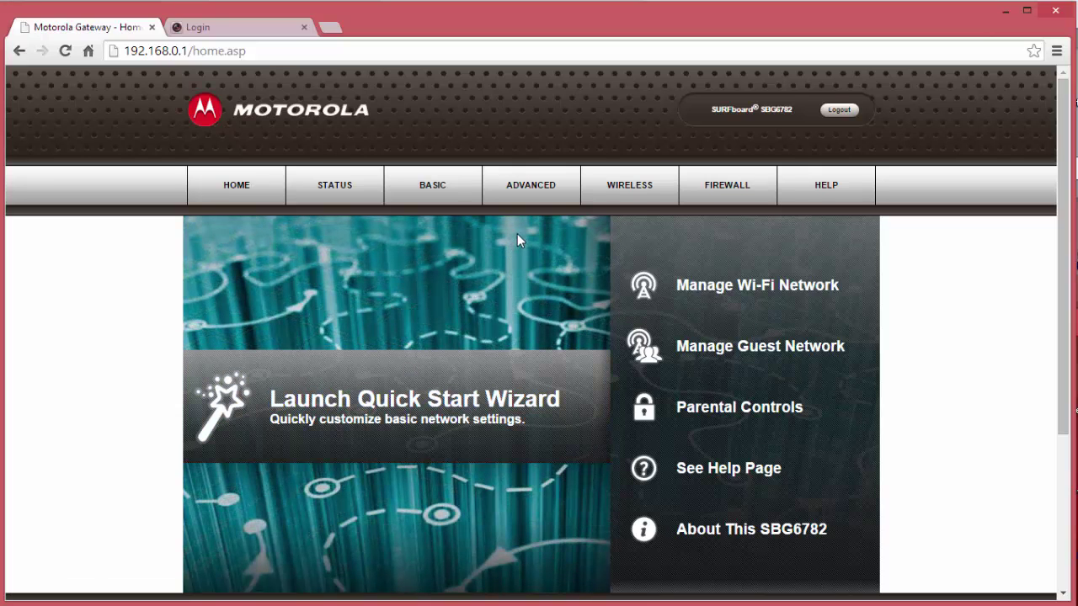
{"action": "mouse_move", "coordinate": [517, 202]}
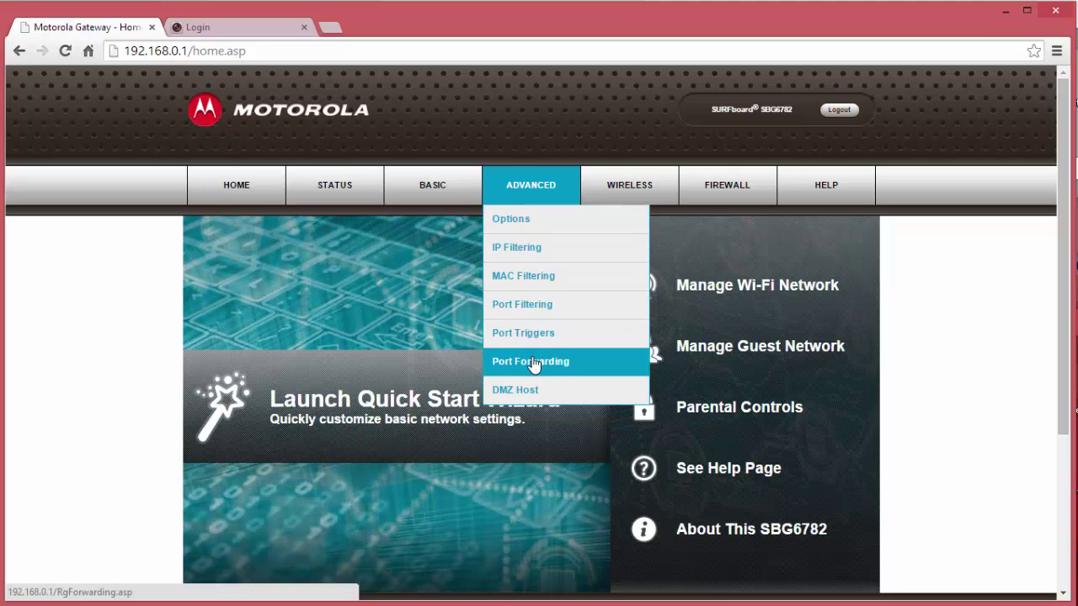
{"action": "left_click", "coordinate": [532, 362]}
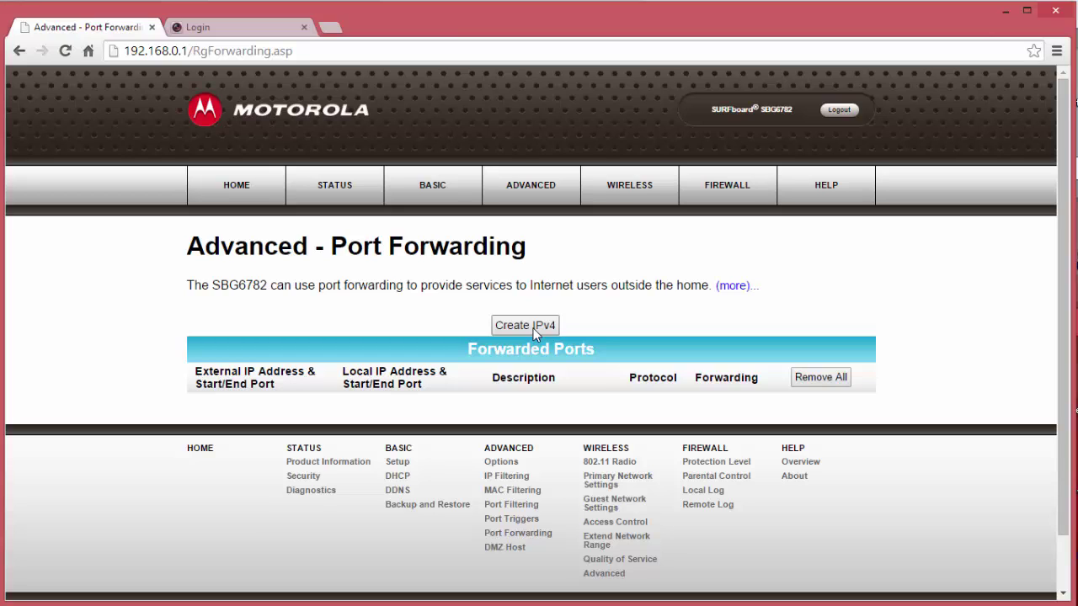
- Create a new IPv4 entry with external start port and local start/end ports set to 80
{"action": "left_click", "coordinate": [525, 326]}
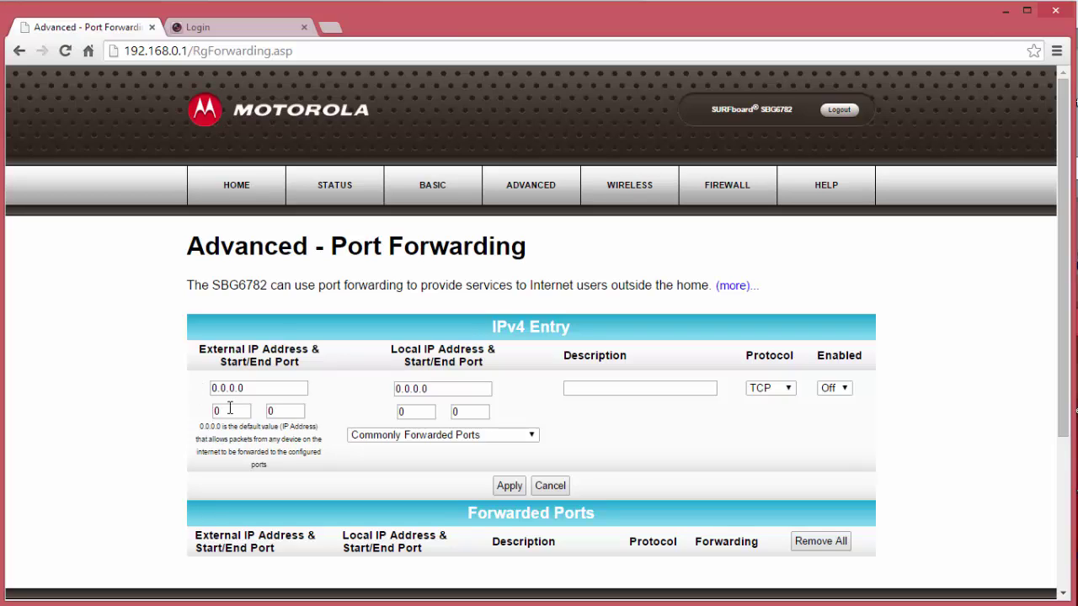
{"action": "left_click_drag", "start_coordinate": [230, 409], "coordinate": [202, 414]}
{"action": "type", "text": "80"}
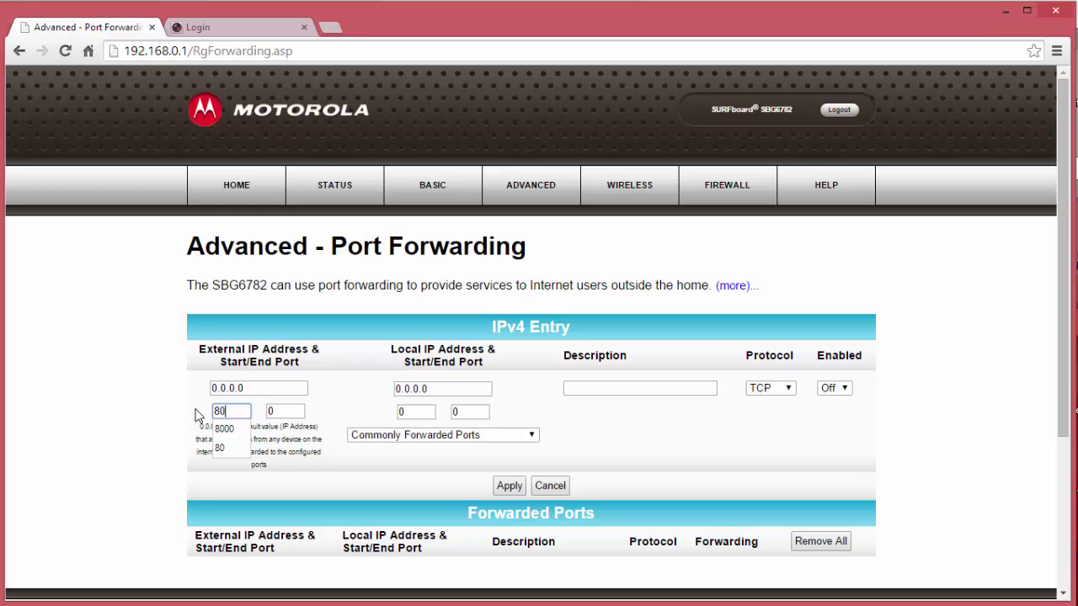
{"action": "left_click", "coordinate": [284, 413]}
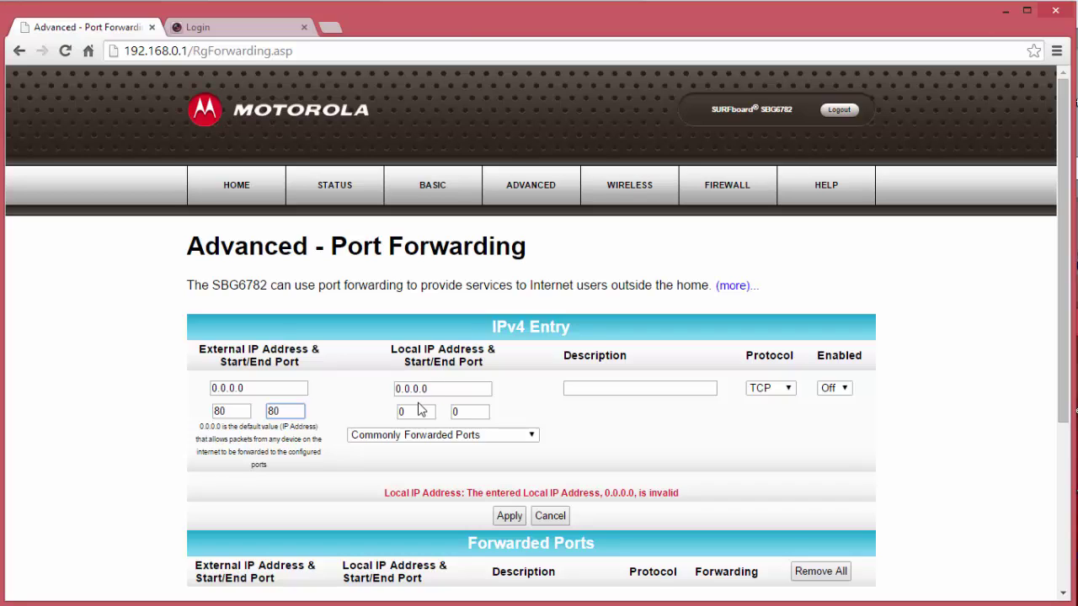
{"action": "double_click", "coordinate": [413, 411]}
{"action": "type", "text": "80"}
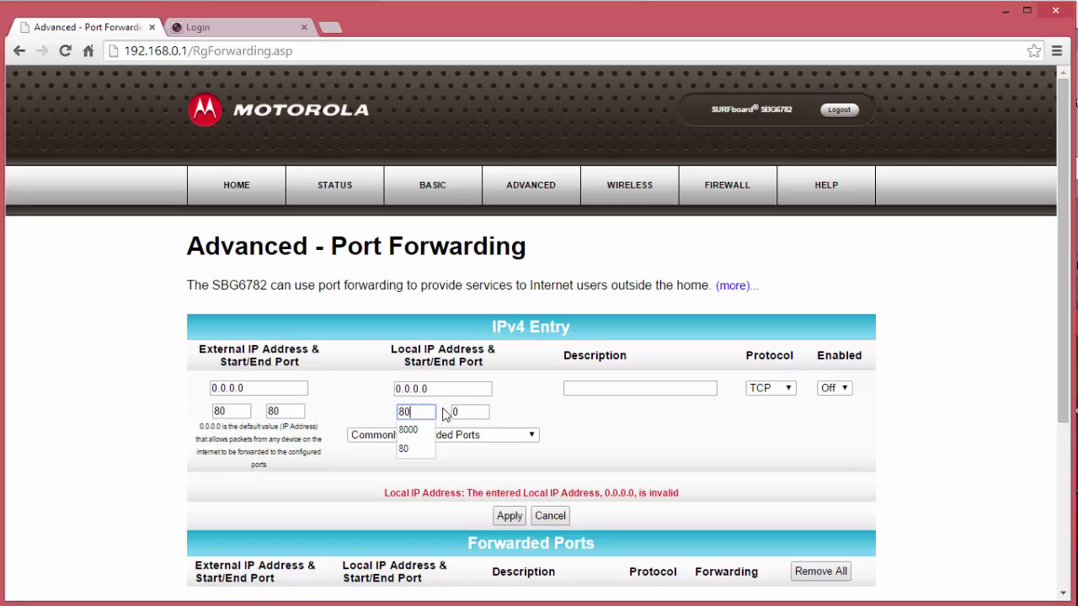
{"action": "left_click", "coordinate": [470, 411]}
{"action": "double_click", "coordinate": [462, 411]}
{"action": "type", "text": "80"}
{"action": "key", "text": "BackSpace"}
{"action": "key", "text": "BackSpace"}
{"action": "type", "text": "80"}
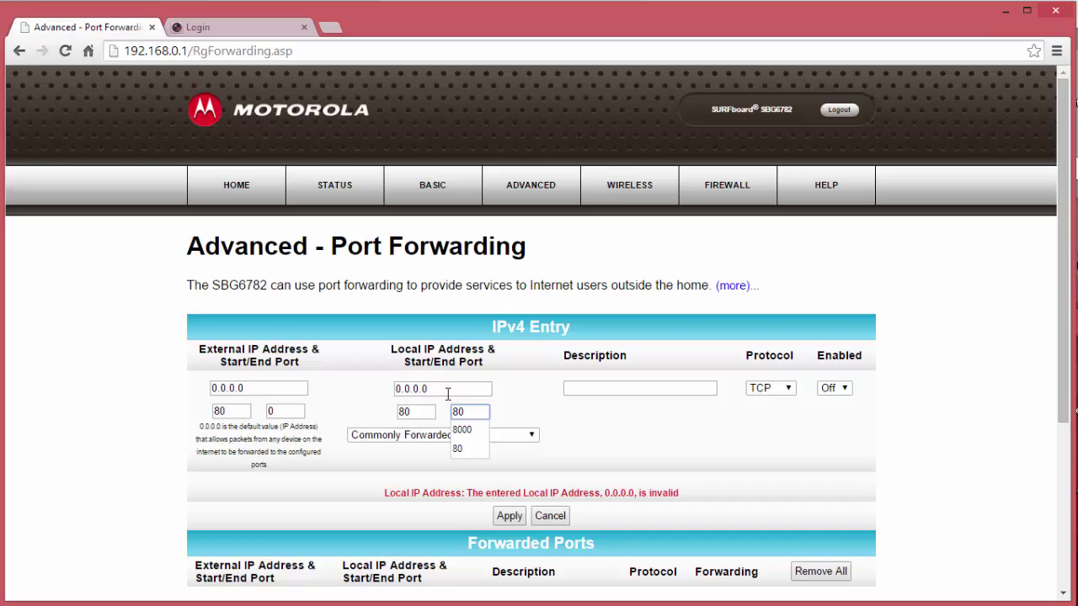
{"action": "left_click", "coordinate": [445, 391]}
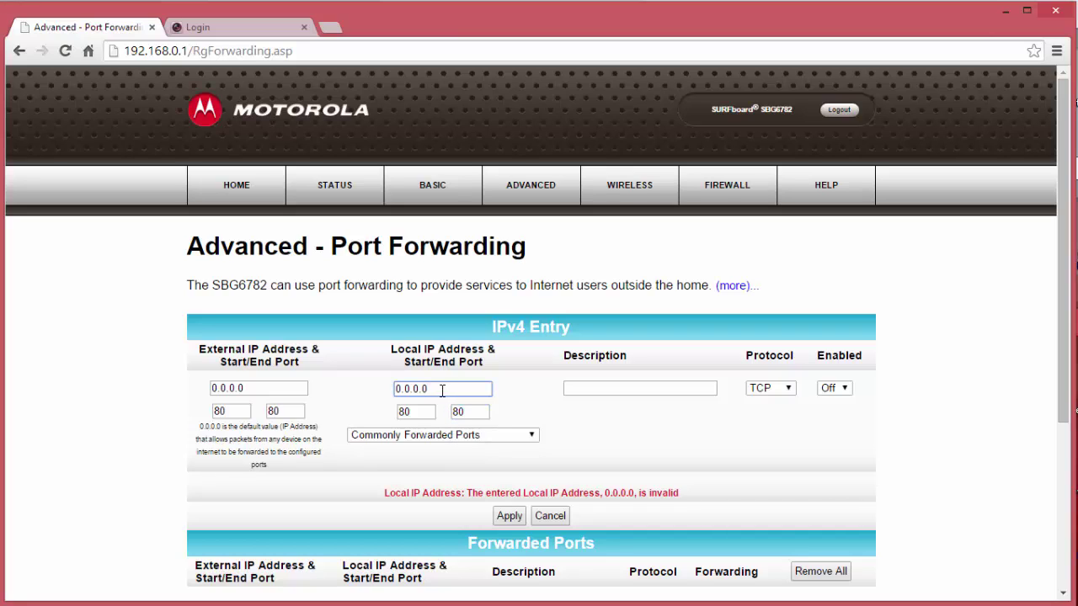
- Set local IP 192.168.0.17, description 'HIK HTTP', protocol BOTH, enabled On, and apply
{"action": "key", "text": "BackSpace"}
{"action": "key", "text": "BackSpace"}
{"action": "key", "text": "BackSpace"}
{"action": "key", "text": "BackSpace"}
{"action": "key", "text": "BackSpace"}
{"action": "key", "text": "BackSpace"}
{"action": "key", "text": "BackSpace"}
{"action": "type", "text": "192."}
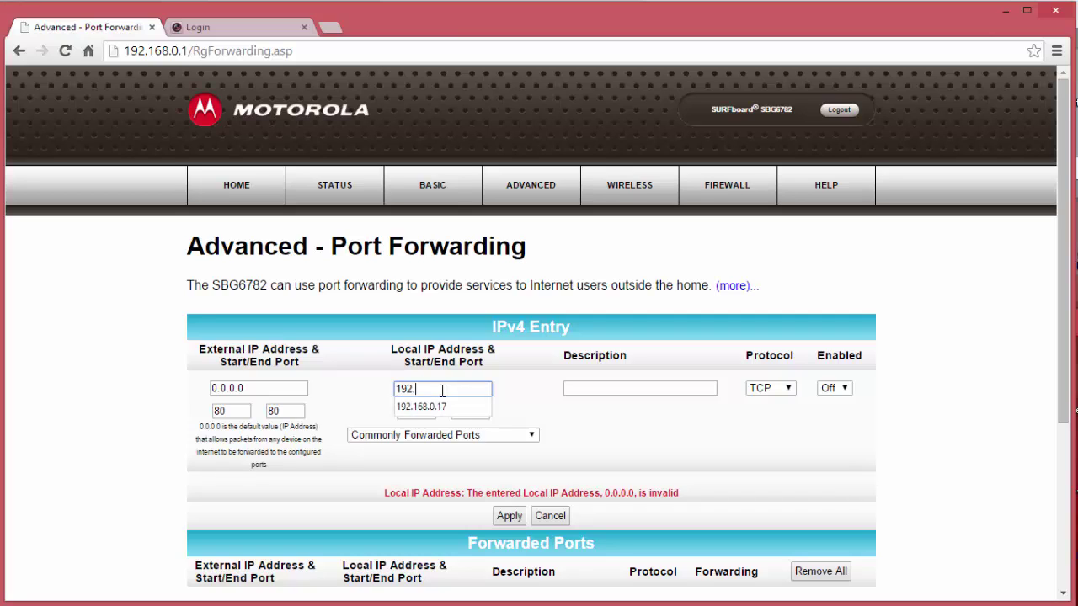
{"action": "type", "text": "168.0.17"}
{"action": "left_click", "coordinate": [587, 388]}
{"action": "type", "text": "HIK"}
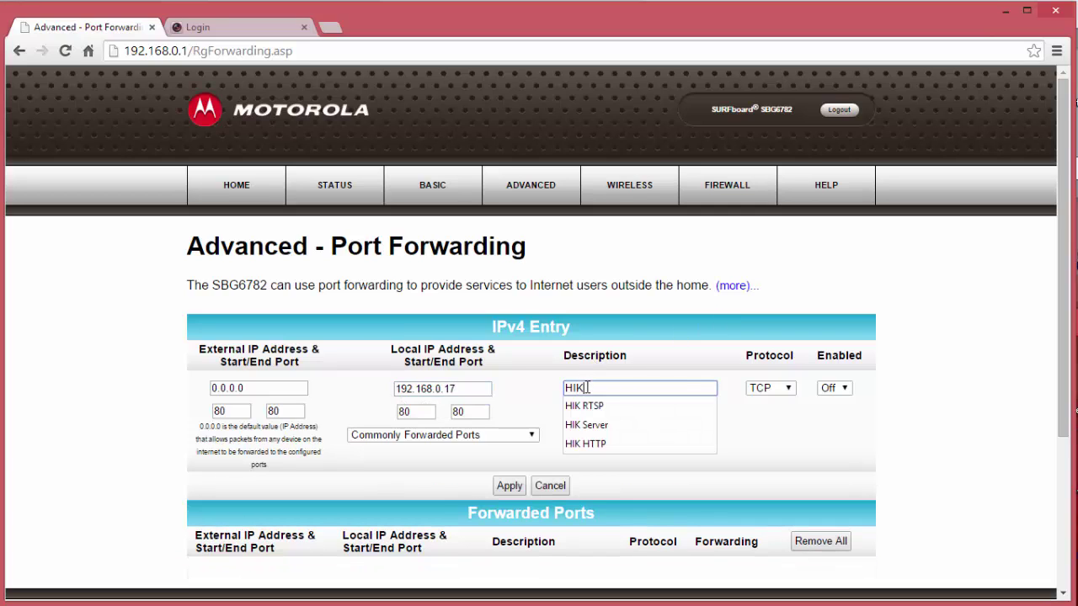
{"action": "type", "text": " HTTP"}
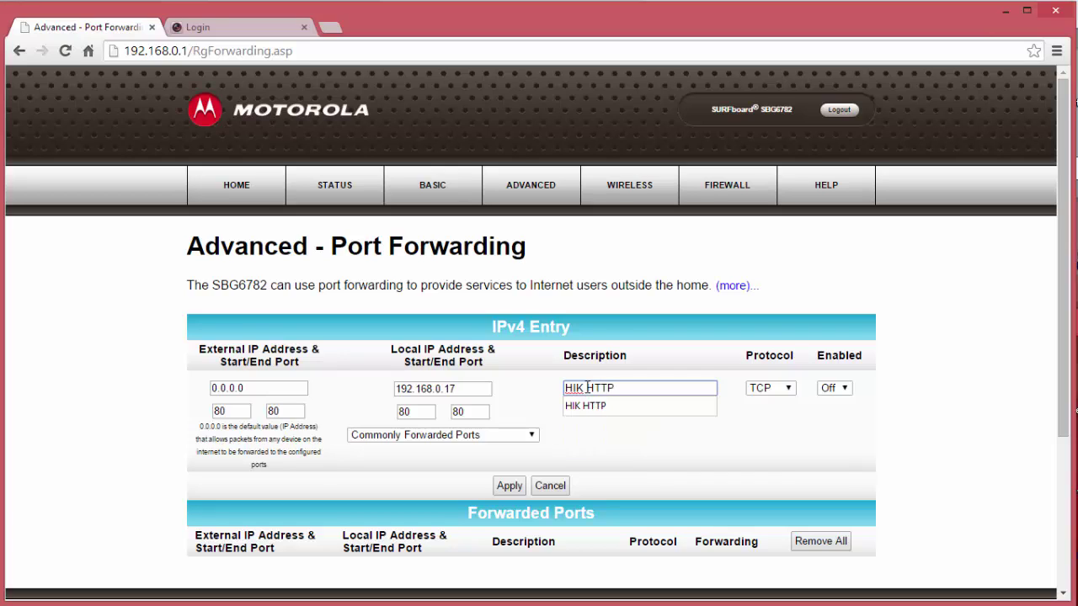
{"action": "left_click", "coordinate": [784, 389]}
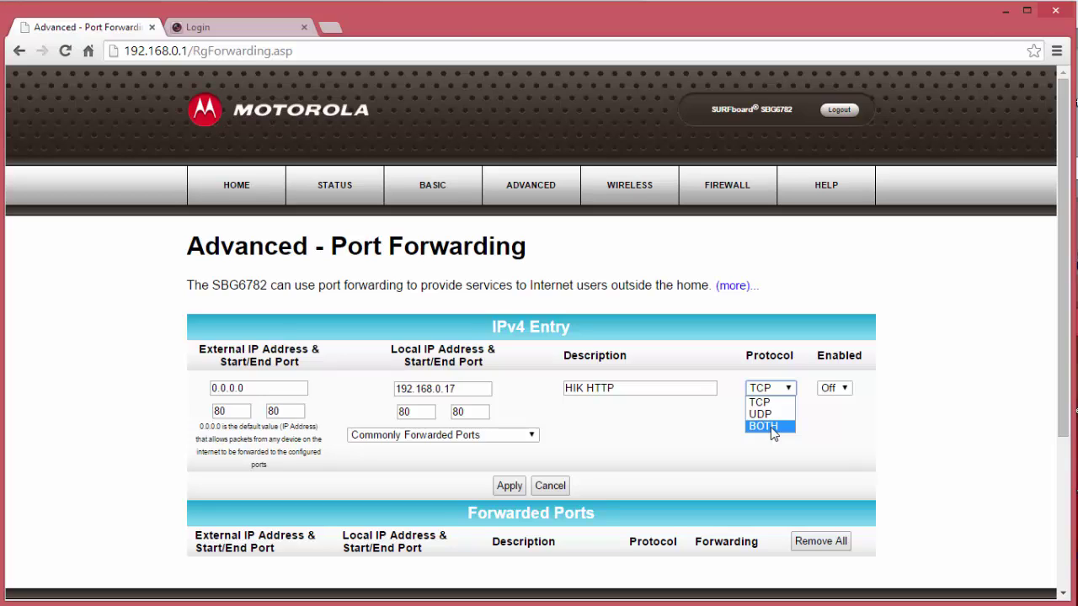
{"action": "left_click", "coordinate": [763, 426]}
{"action": "left_click", "coordinate": [832, 388]}
{"action": "left_click", "coordinate": [839, 423]}
{"action": "left_click", "coordinate": [510, 486]}
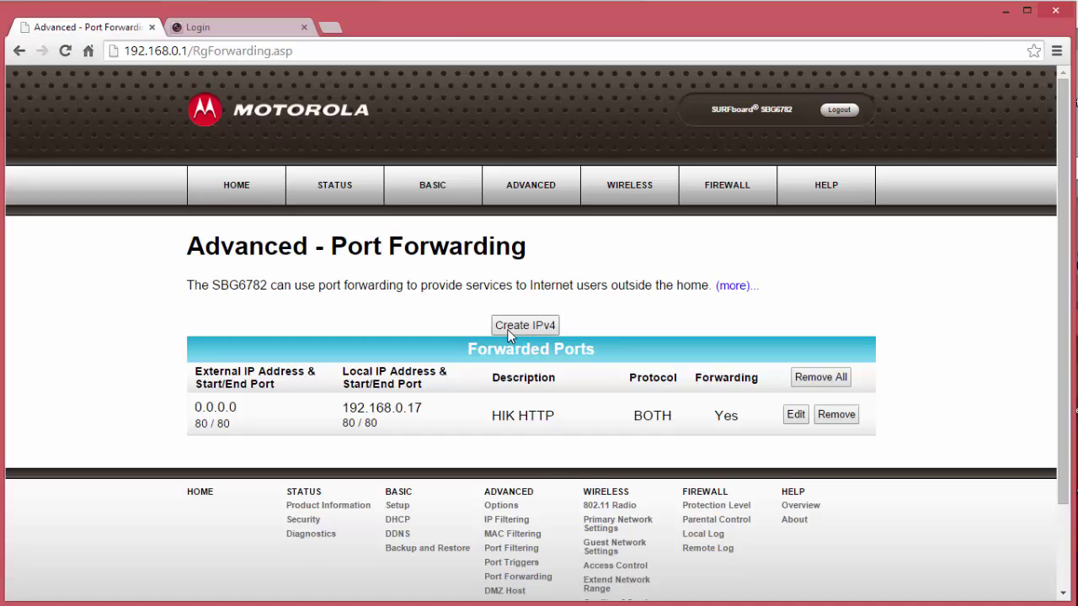
- Start a new IPv4 entry with external and local ports 10554 and local IP 192.168.0.17
{"action": "left_click", "coordinate": [508, 331]}
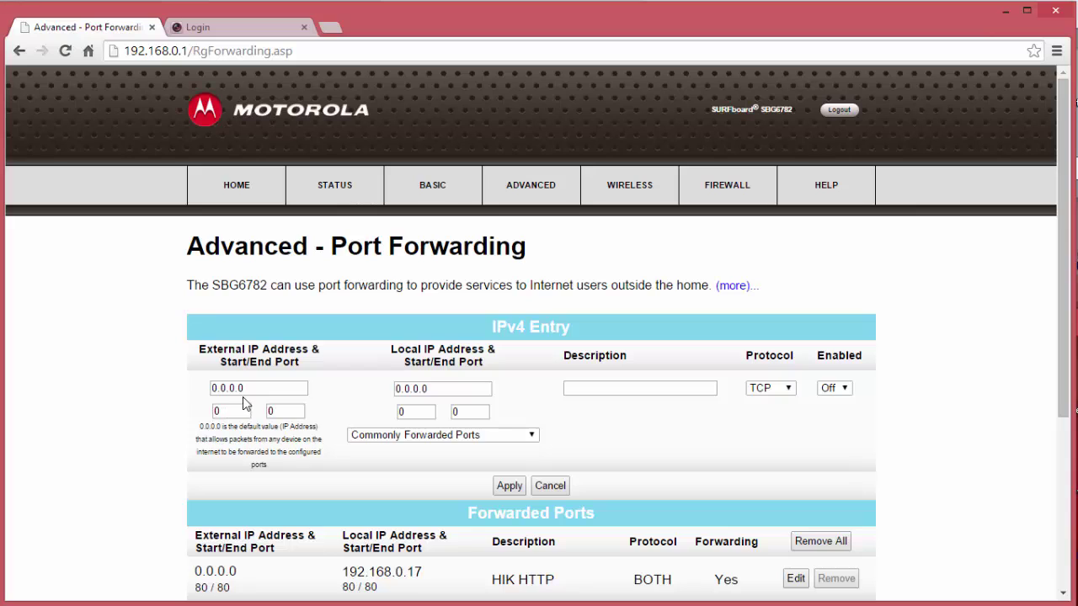
{"action": "left_click_drag", "start_coordinate": [249, 411], "coordinate": [178, 406]}
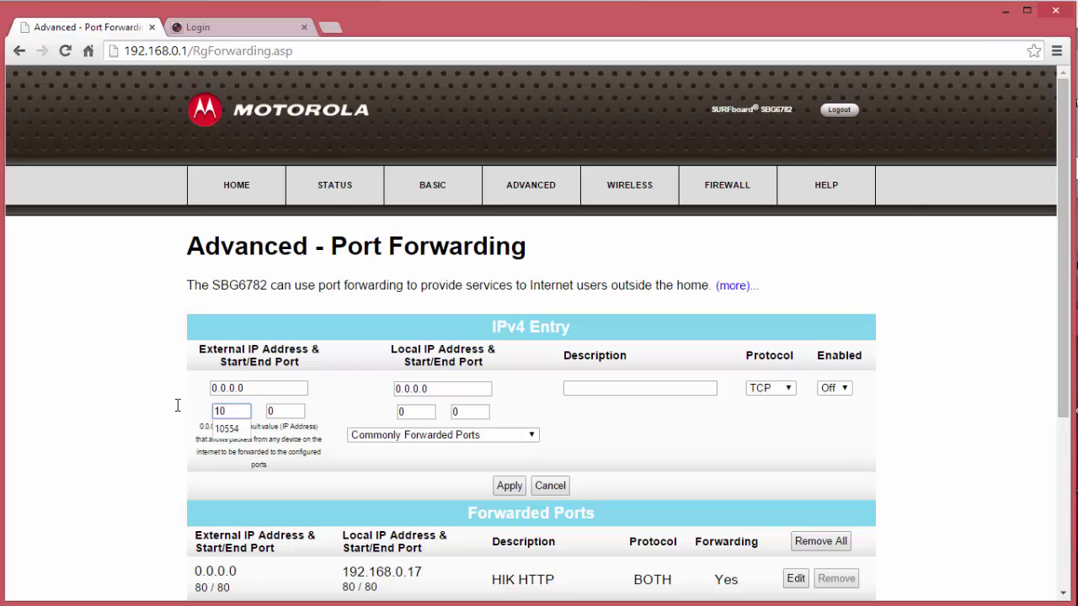
{"action": "type", "text": "554"}
{"action": "key", "text": "Tab"}
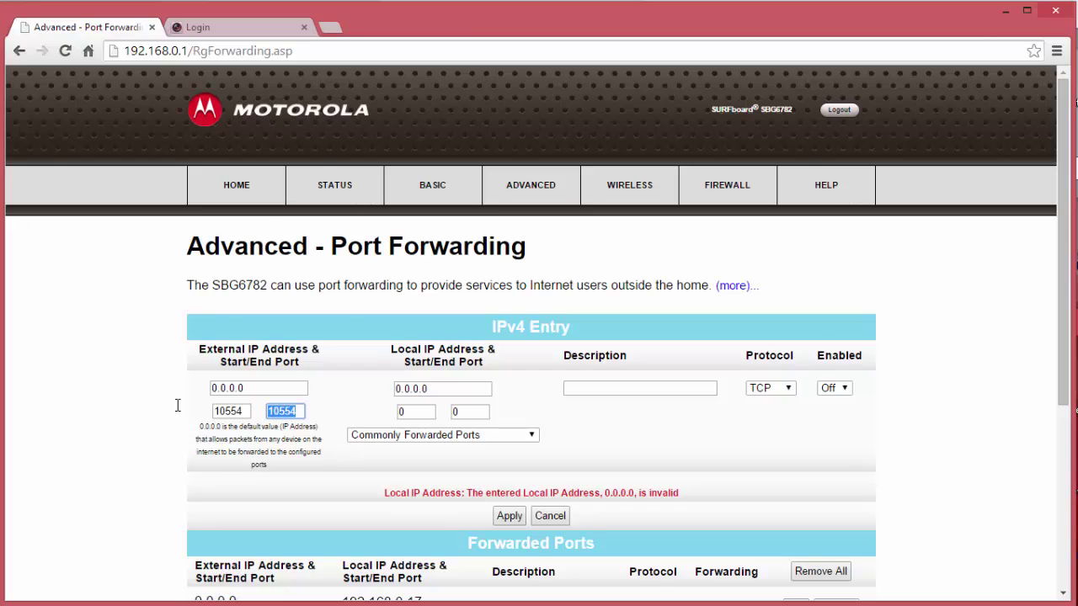
{"action": "left_click", "coordinate": [419, 411]}
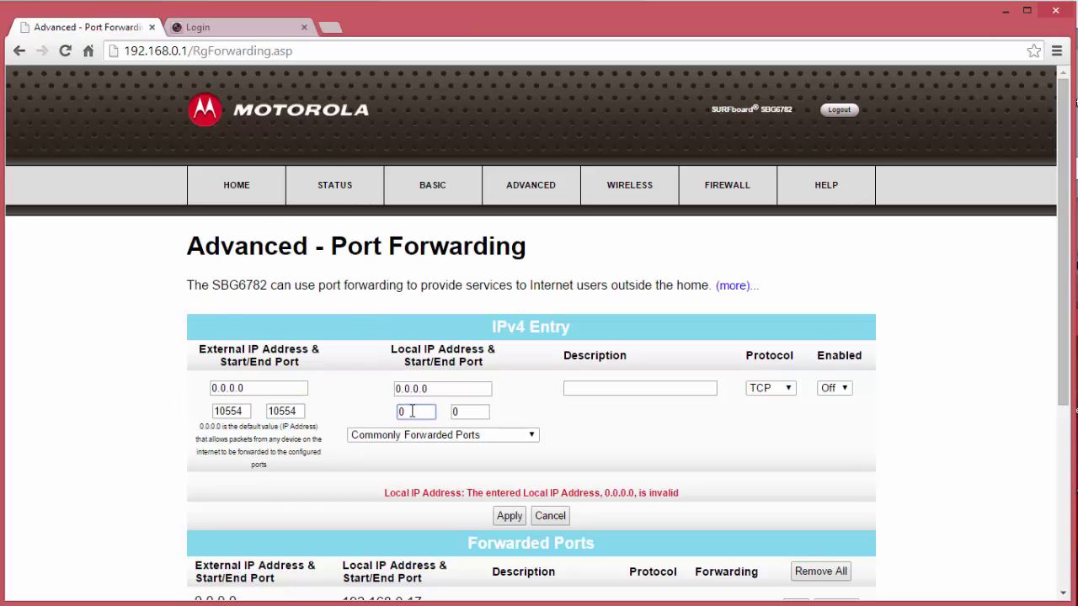
{"action": "key", "text": "BackSpace"}
{"action": "type", "text": "10554"}
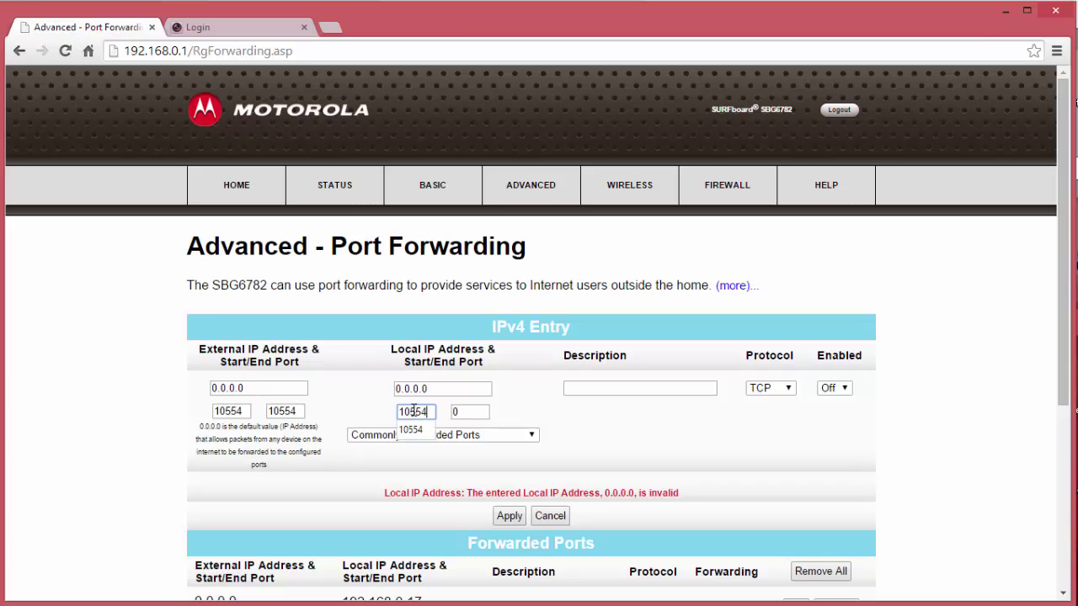
{"action": "key", "text": "Tab"}
{"action": "type", "text": "10554"}
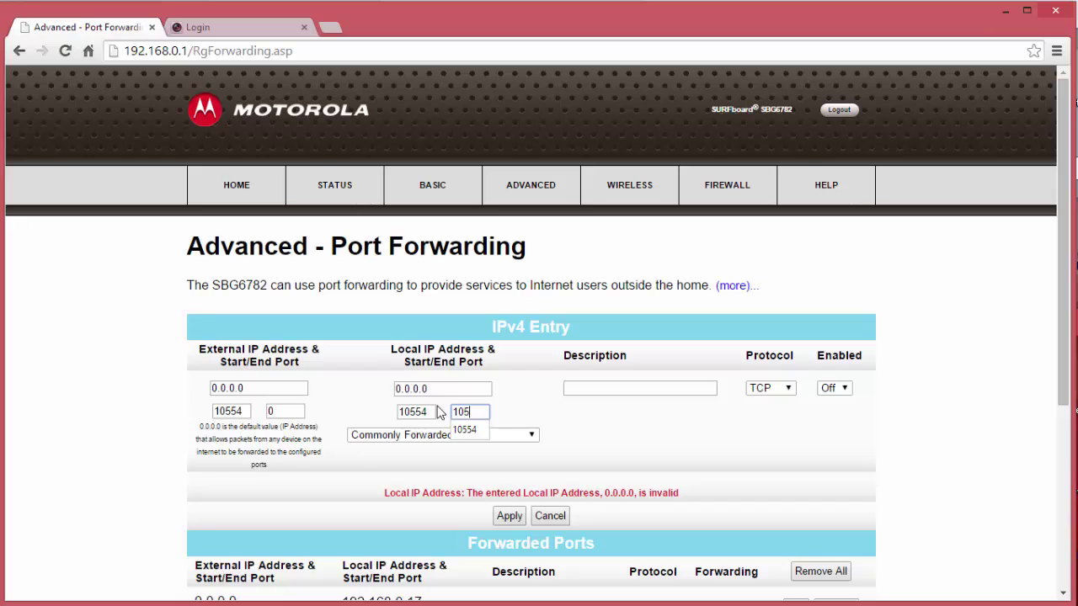
{"action": "left_click", "coordinate": [445, 389]}
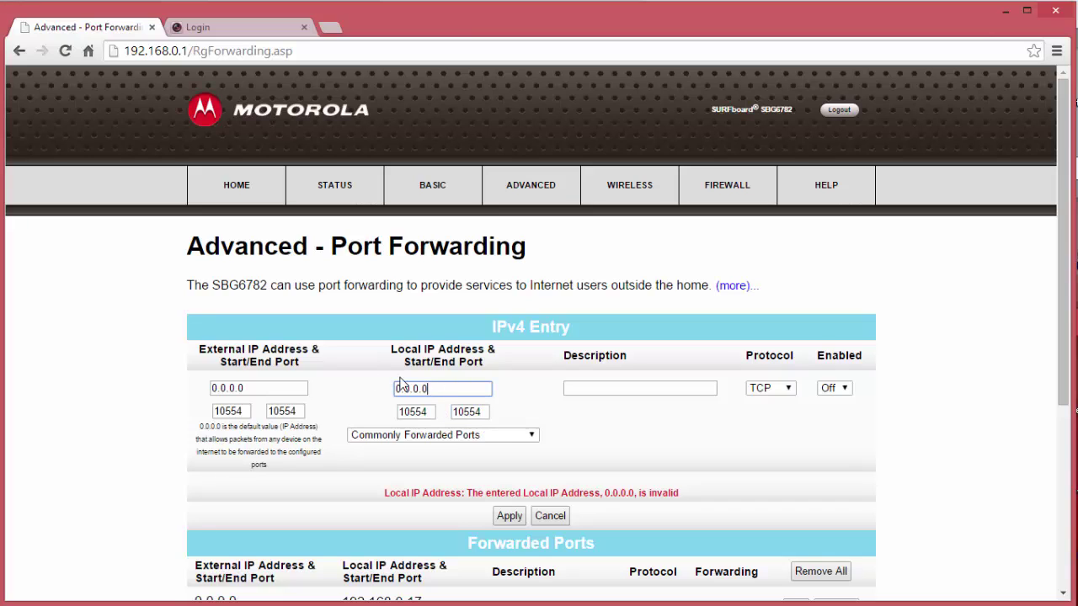
{"action": "left_click_drag", "start_coordinate": [437, 385], "coordinate": [341, 380]}
{"action": "type", "text": "1"}
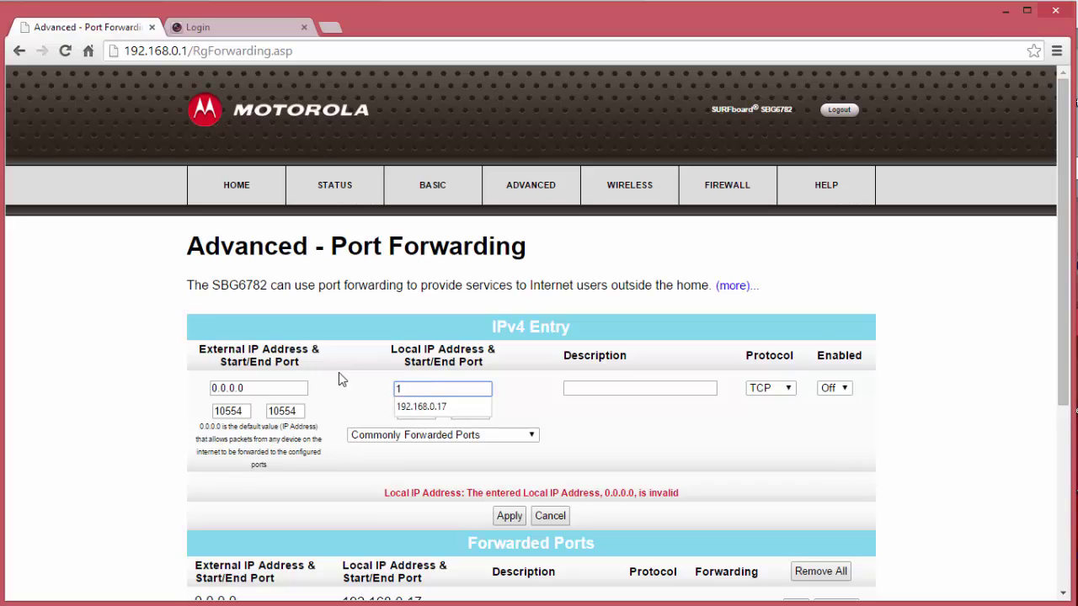
{"action": "left_click", "coordinate": [412, 408]}
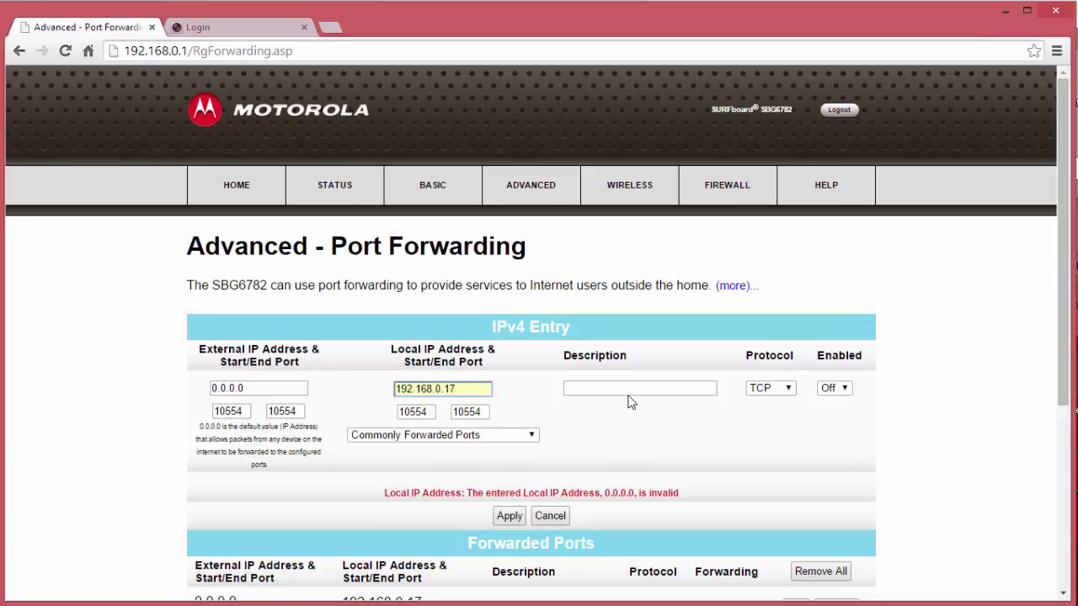
- Name the rule 'HIK RSTP', set protocol BOTH and enabled On, and apply
{"action": "left_click", "coordinate": [629, 395]}
{"action": "type", "text": "HIK R"}
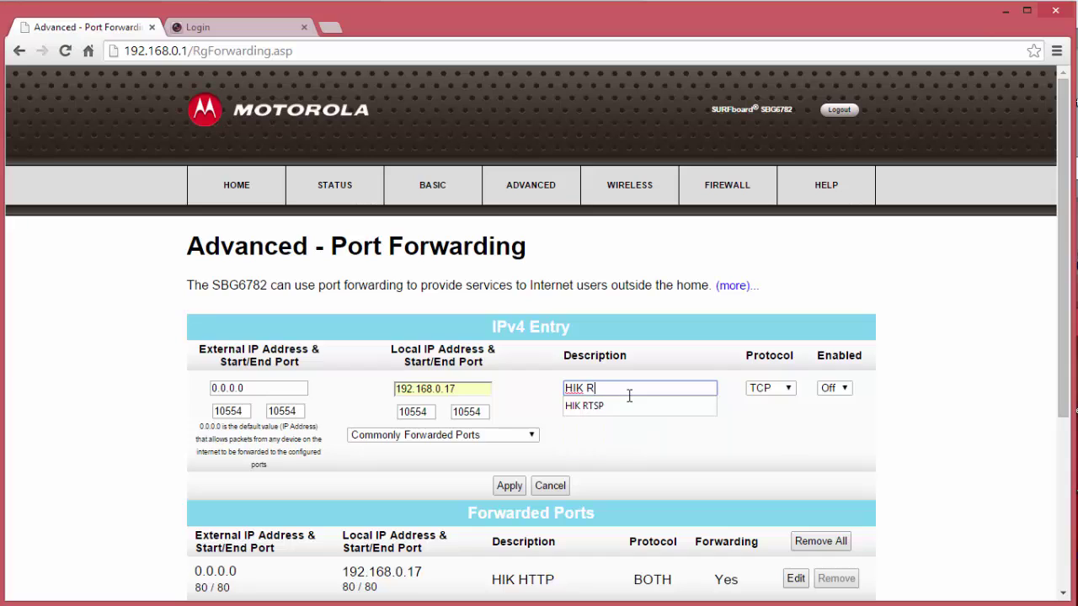
{"action": "type", "text": "STP"}
{"action": "left_click", "coordinate": [764, 390]}
{"action": "left_click", "coordinate": [764, 426]}
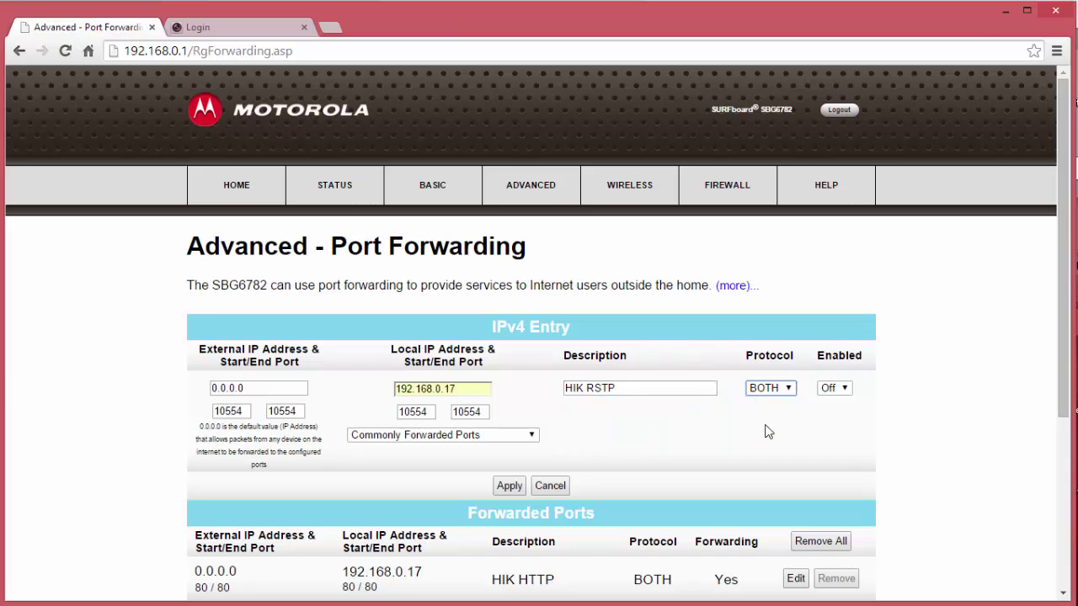
{"action": "left_click", "coordinate": [841, 390]}
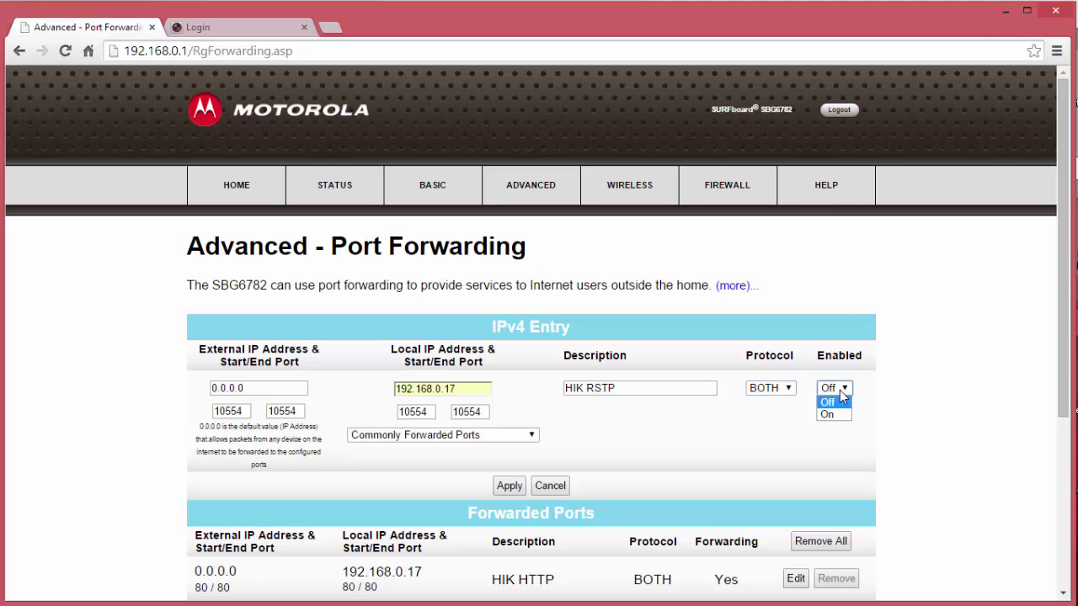
{"action": "left_click", "coordinate": [829, 415]}
{"action": "left_click", "coordinate": [510, 487]}
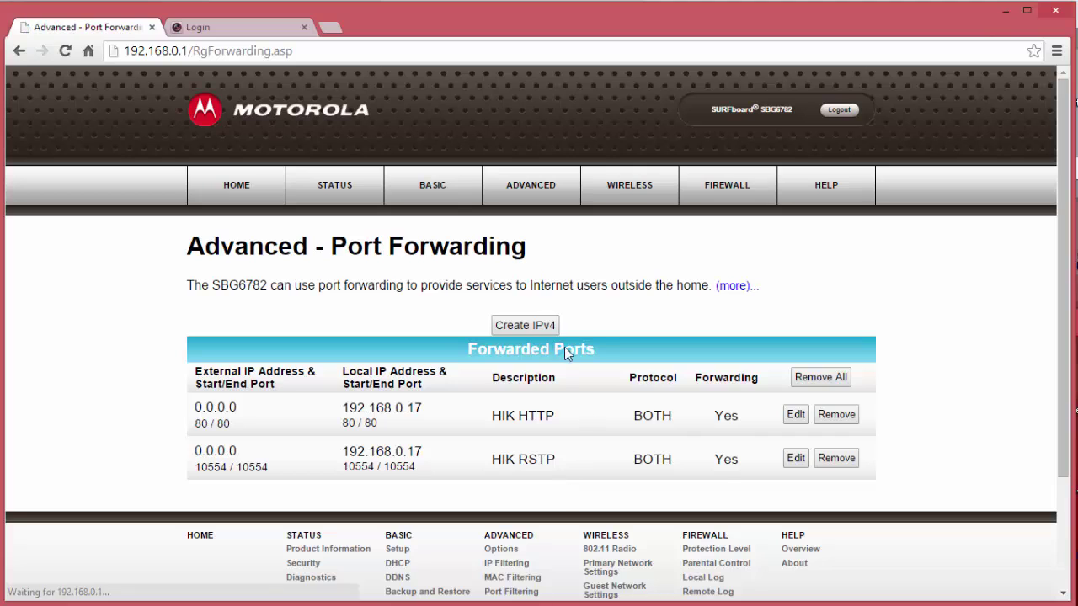
- Start a new IPv4 entry with external and local ports 8000 and local IP 192.168.0.17
{"action": "left_click", "coordinate": [525, 328]}
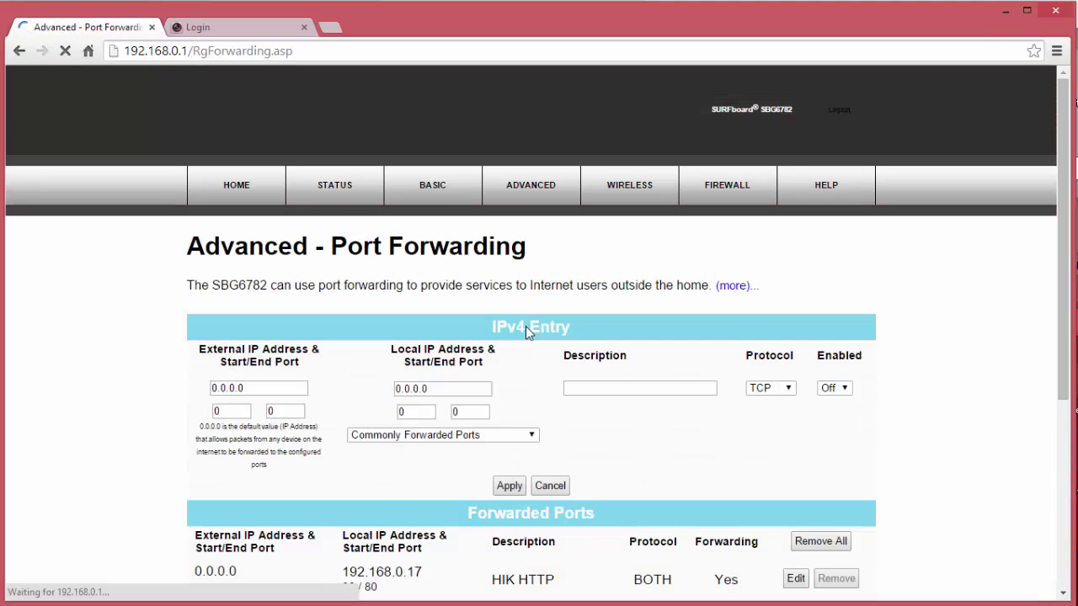
{"action": "double_click", "coordinate": [232, 411]}
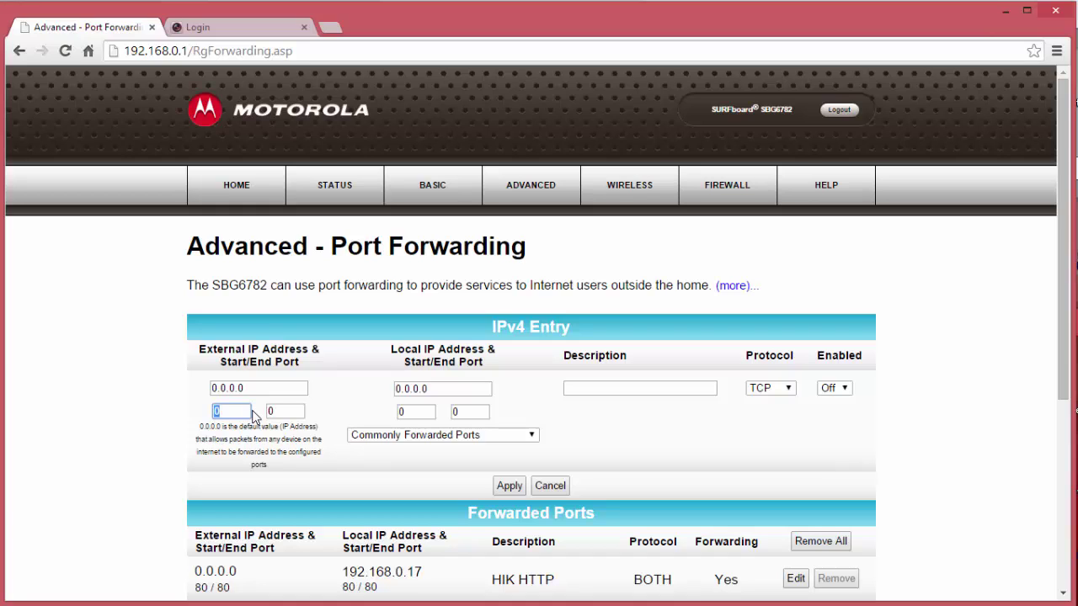
{"action": "type", "text": "8000"}
{"action": "key", "text": "Tab"}
{"action": "key", "text": "Tab"}
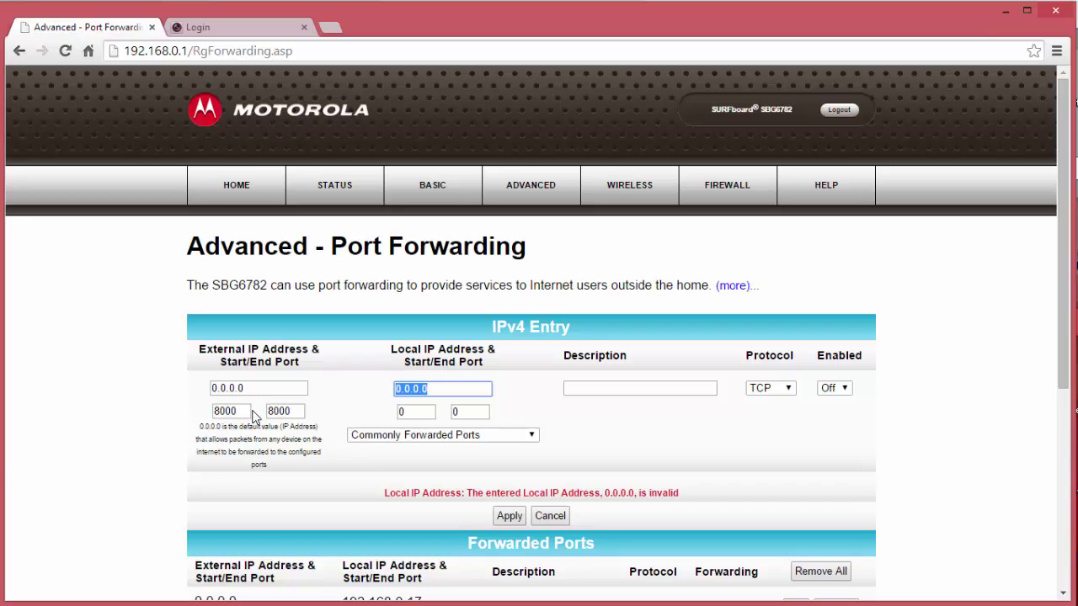
{"action": "key", "text": "Tab"}
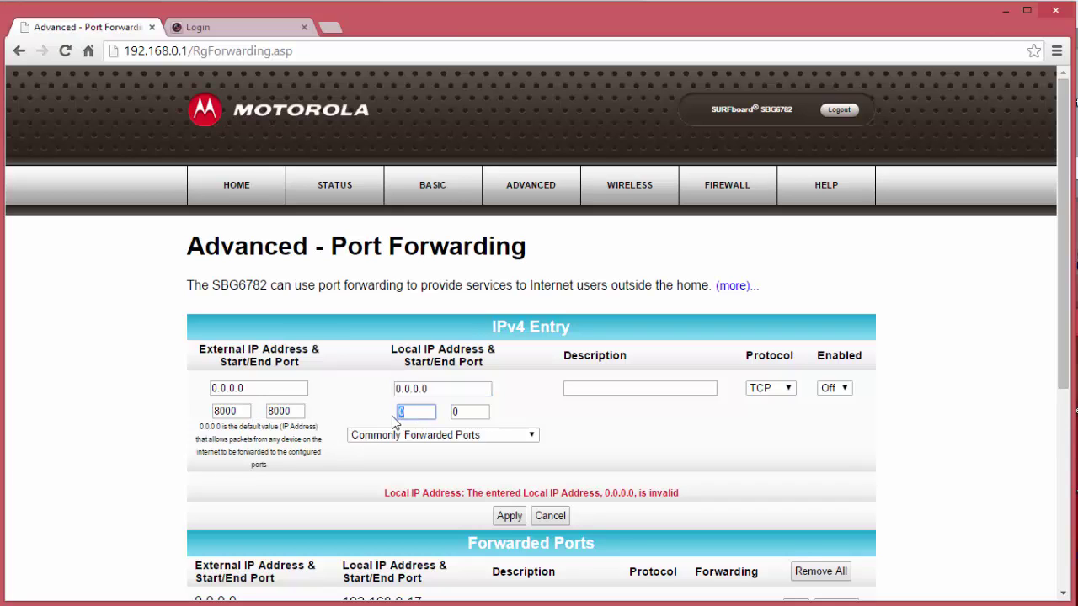
{"action": "type", "text": "8000"}
{"action": "key", "text": "Tab"}
{"action": "type", "text": "8000"}
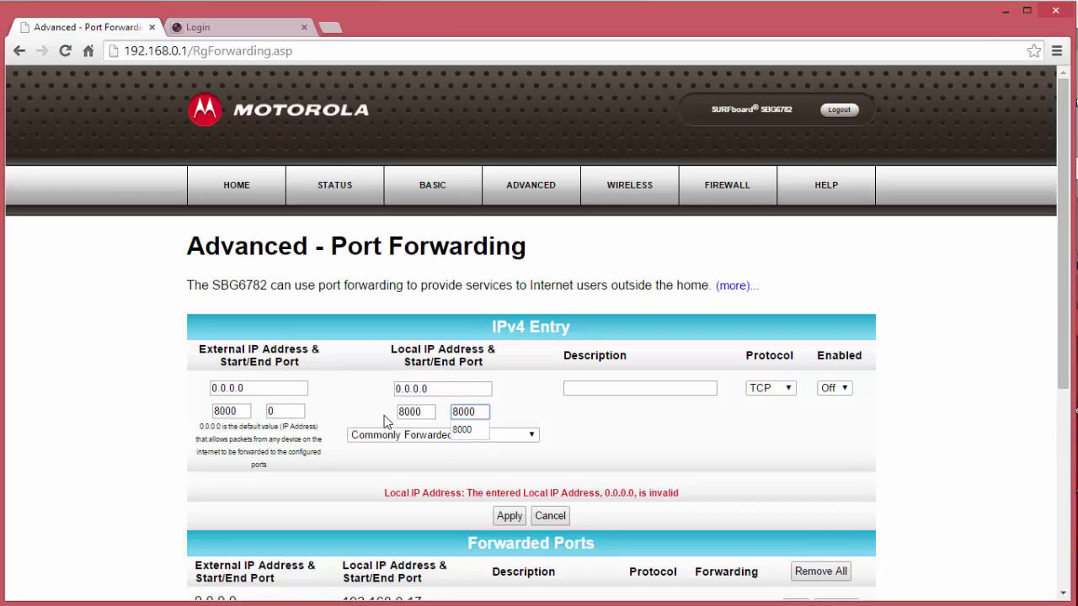
{"action": "left_click", "coordinate": [438, 388]}
{"action": "type", "text": "192"}
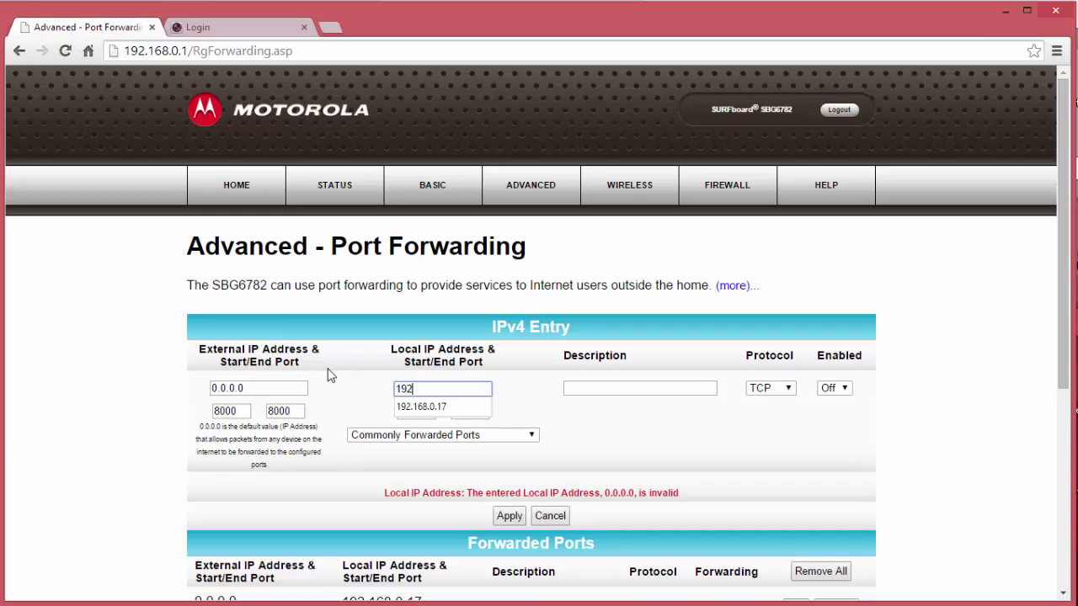
{"action": "key", "text": "Down"}
{"action": "key", "text": "Tab"}
- Name the rule 'HTTP SDK', set protocol BOTH and enabled On, and apply
{"action": "left_click", "coordinate": [600, 389]}
{"action": "type", "text": "HTTP S"}
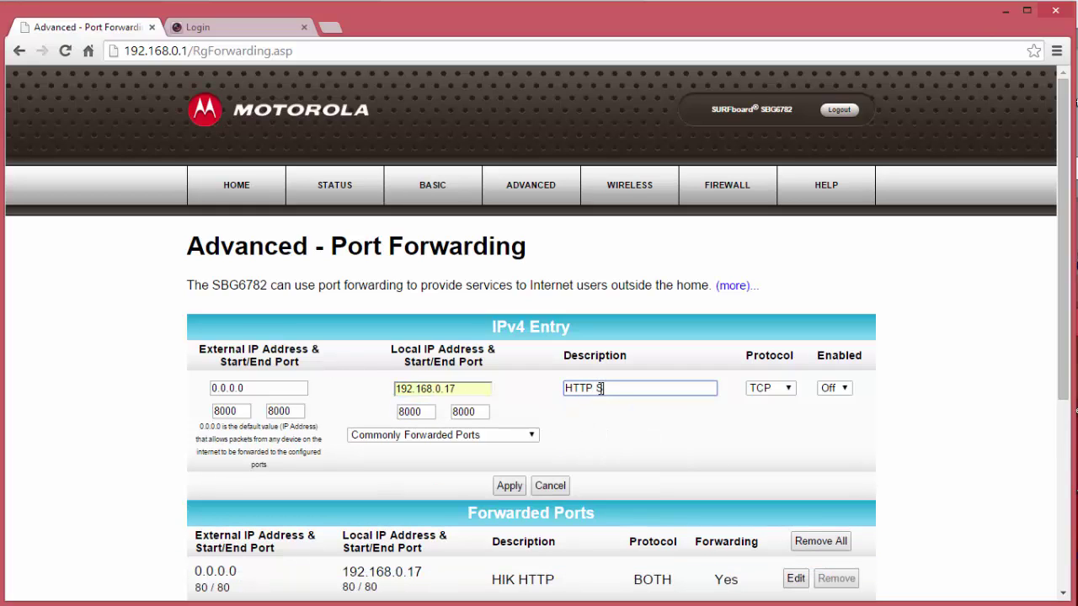
{"action": "type", "text": "erDK"}
{"action": "left_click", "coordinate": [768, 389]}
{"action": "left_click", "coordinate": [762, 413]}
{"action": "left_click", "coordinate": [785, 388]}
{"action": "left_click", "coordinate": [766, 427]}
{"action": "left_click", "coordinate": [836, 389]}
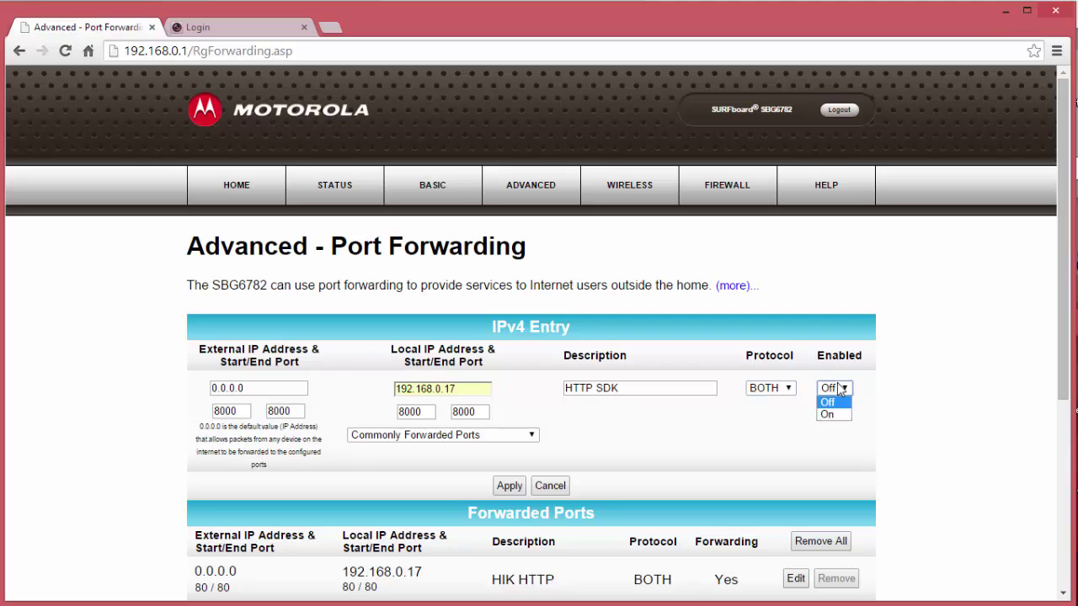
{"action": "left_click", "coordinate": [830, 414]}
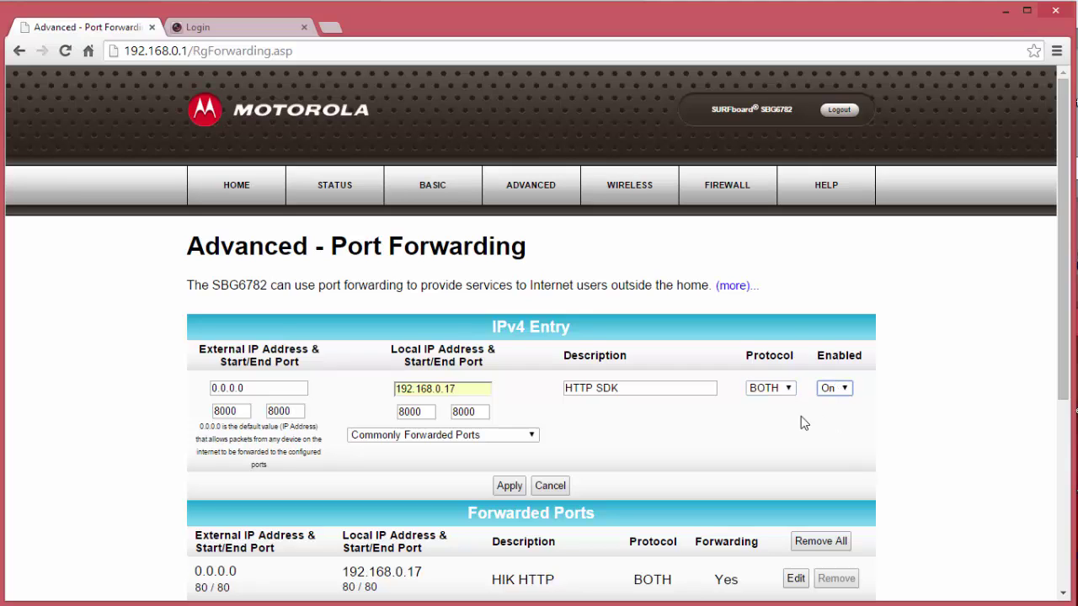
{"action": "left_click", "coordinate": [510, 487]}
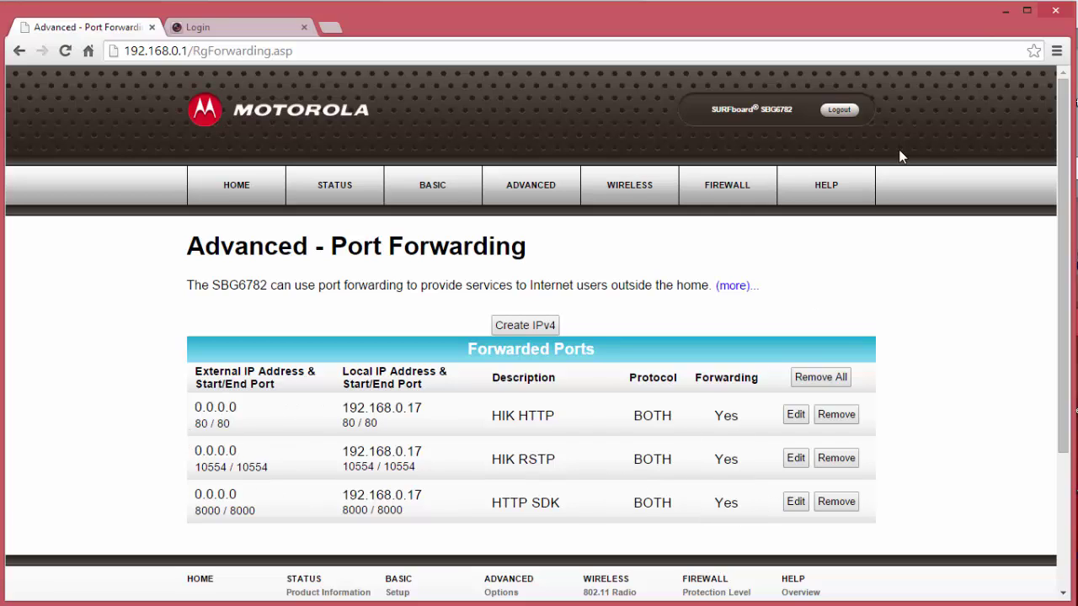
- Log out of the router and run CanYouSeeMe.org's check on port 80, which reports success
{"action": "left_click", "coordinate": [839, 110]}
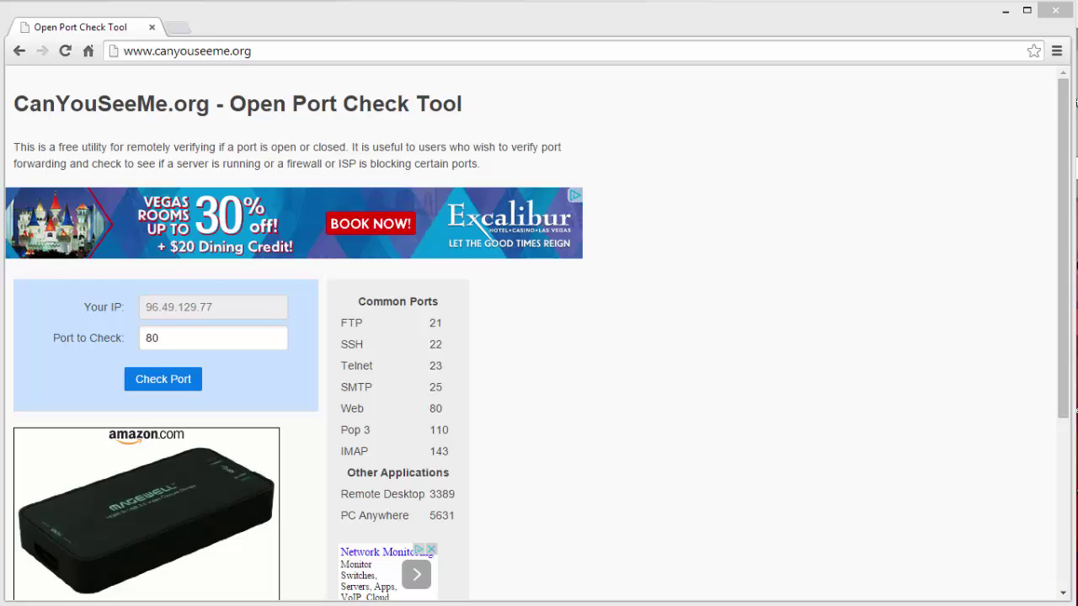
{"action": "left_click_drag", "start_coordinate": [220, 311], "coordinate": [134, 308]}
{"action": "left_click_drag", "start_coordinate": [181, 338], "coordinate": [130, 344]}
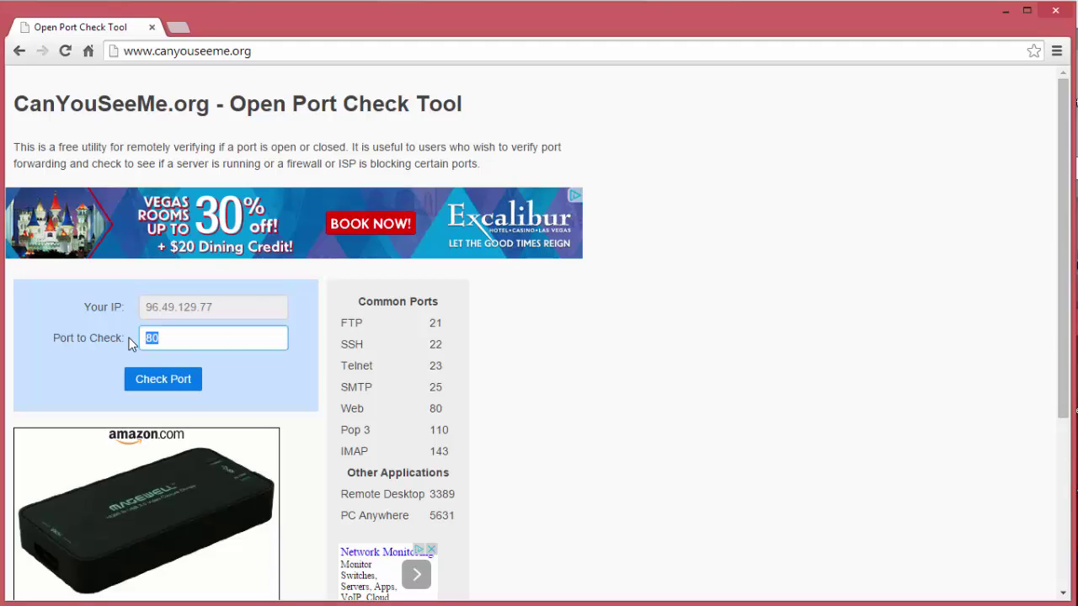
{"action": "left_click", "coordinate": [161, 380]}
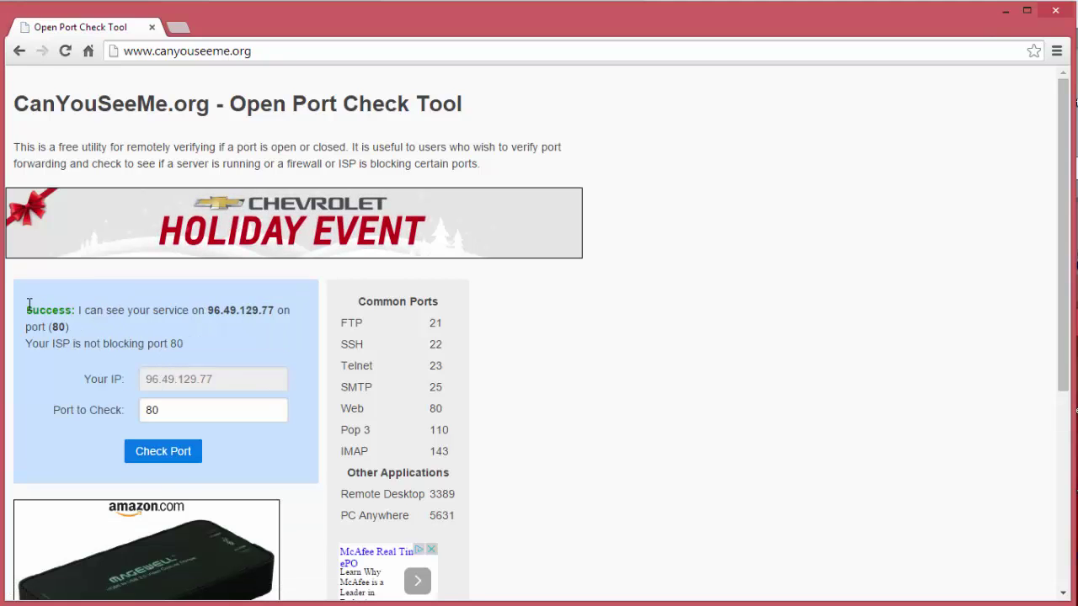
{"action": "left_click_drag", "start_coordinate": [28, 308], "coordinate": [81, 322]}
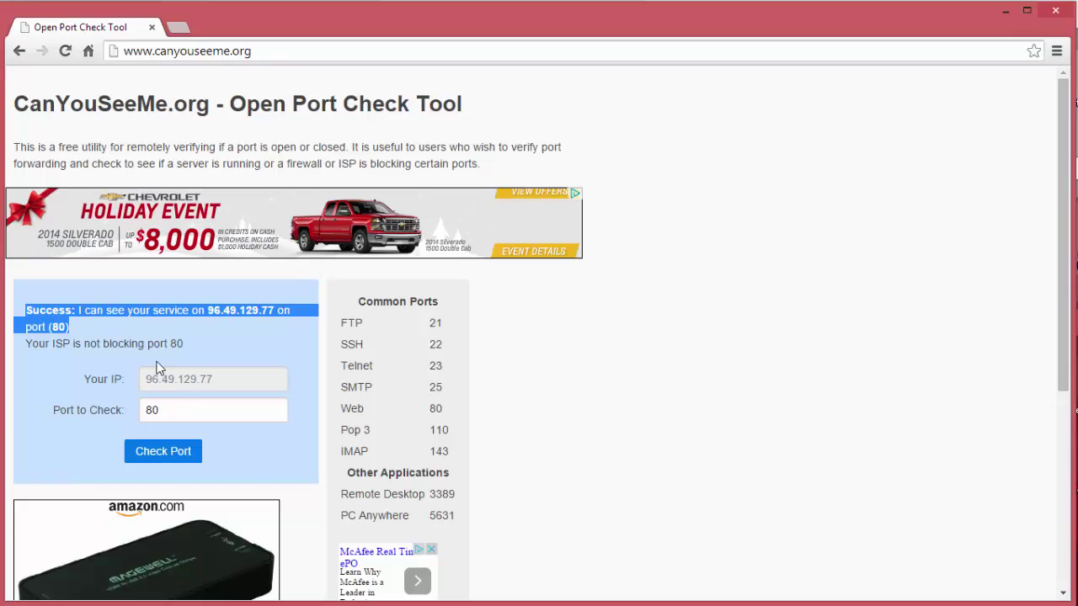
{"action": "left_click", "coordinate": [173, 411]}
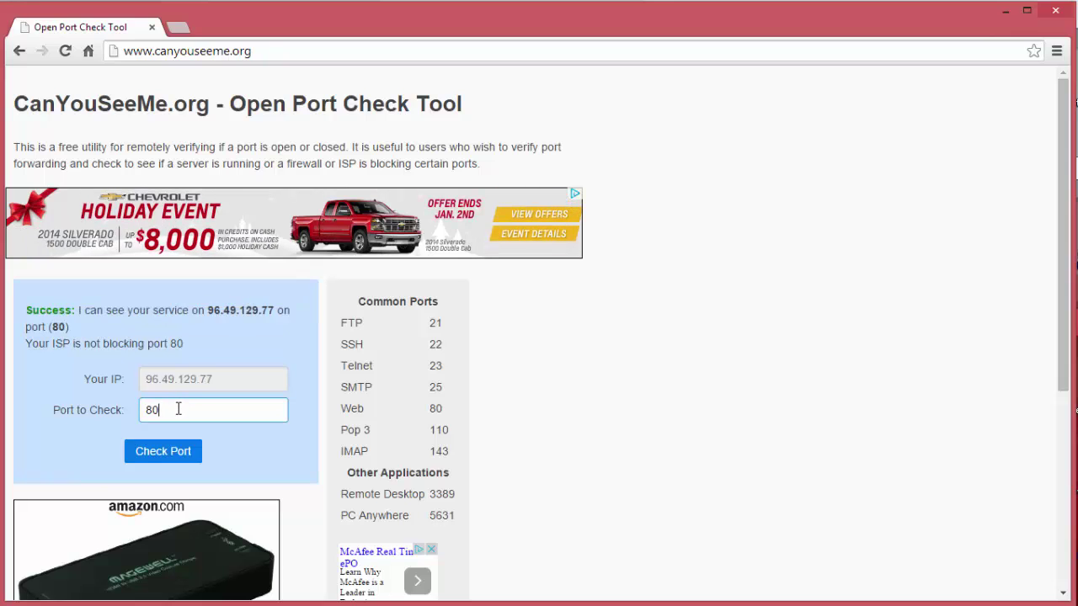
- Check port 8000 on CanYouSeeMe.org and confirm it reports success
{"action": "type", "text": "00"}
{"action": "left_click", "coordinate": [175, 441]}
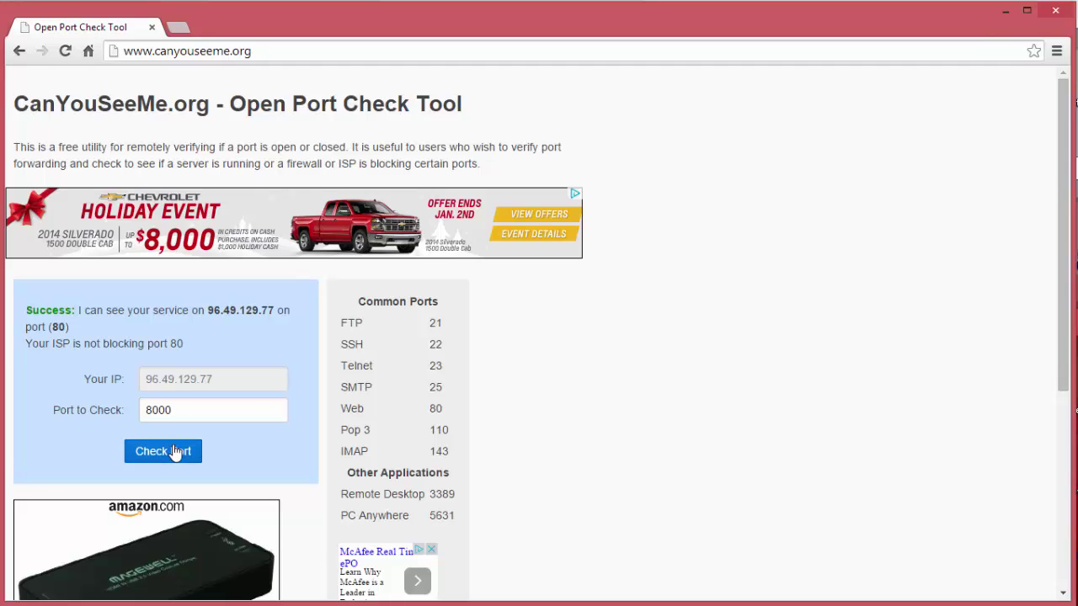
{"action": "left_click_drag", "start_coordinate": [105, 325], "coordinate": [26, 311]}
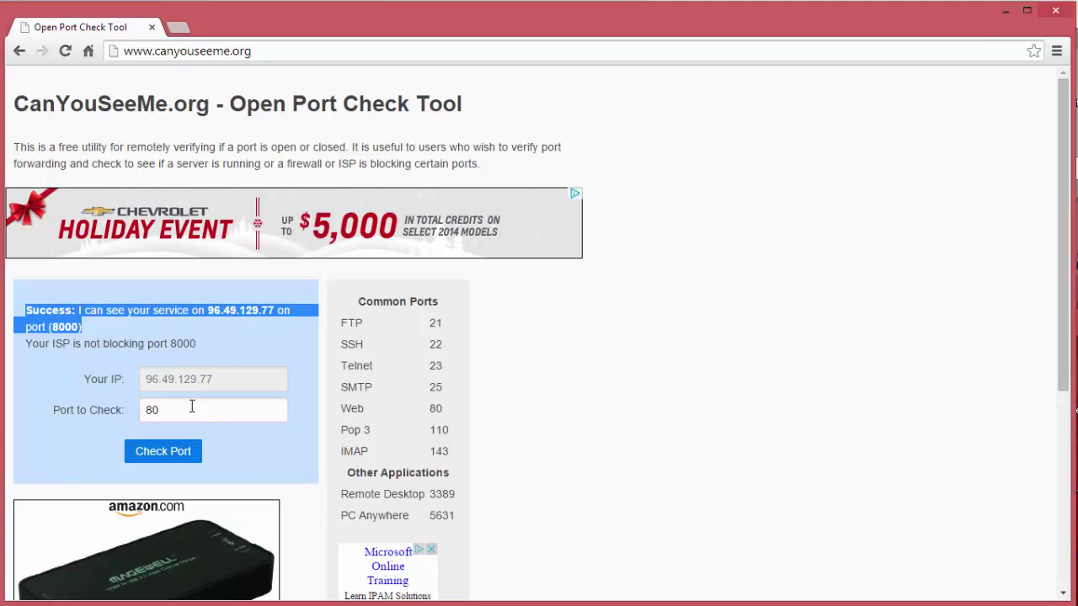
- Check port 10554 and confirm it is reachable from the internet
{"action": "left_click", "coordinate": [186, 410]}
{"action": "double_click", "coordinate": [199, 411]}
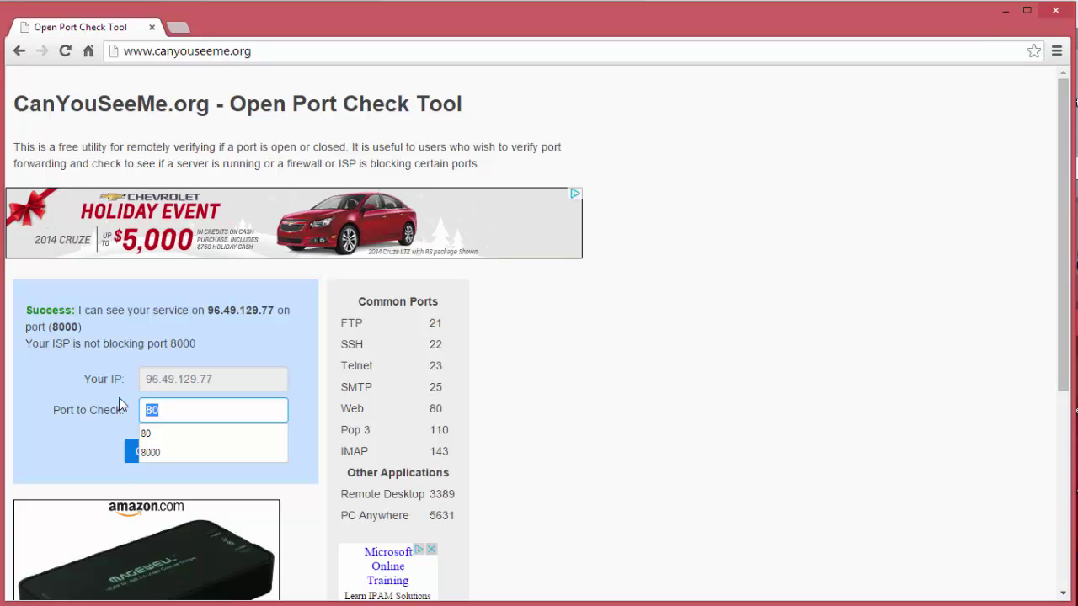
{"action": "type", "text": "10554"}
{"action": "left_click", "coordinate": [173, 454]}
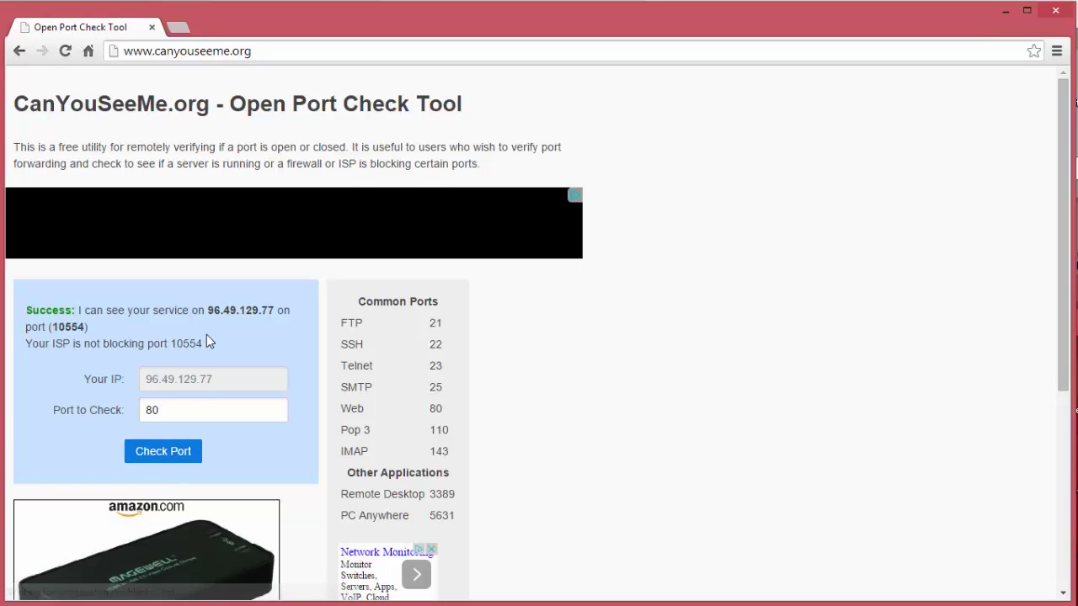